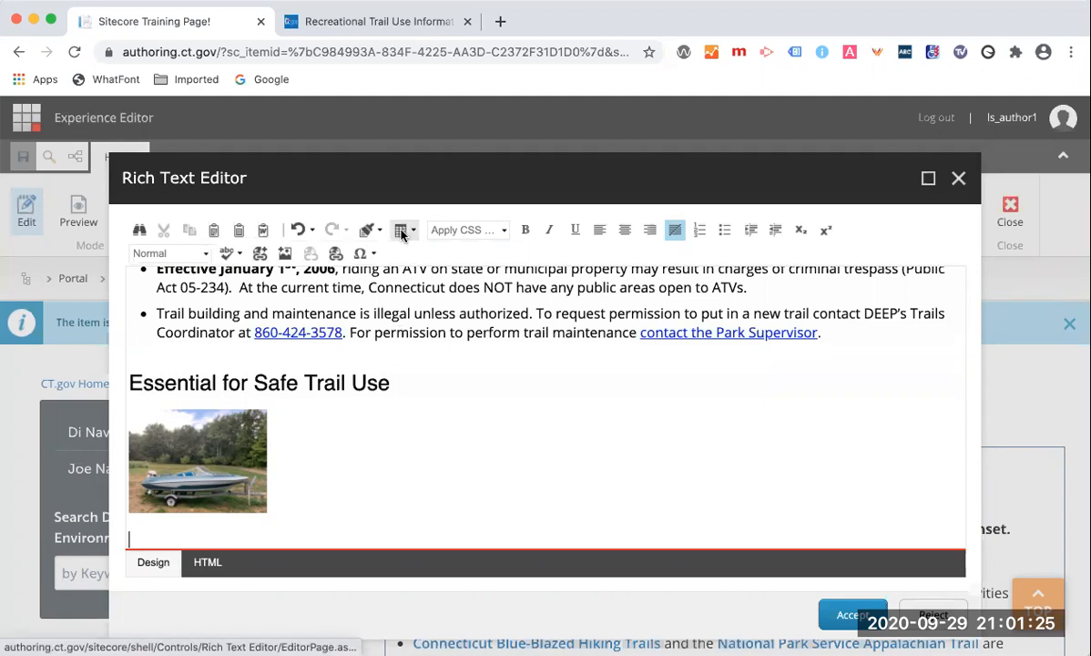
# Open the Table Wizard and enlarge the table to three columns and three rows.
pyautogui.click(410, 234)
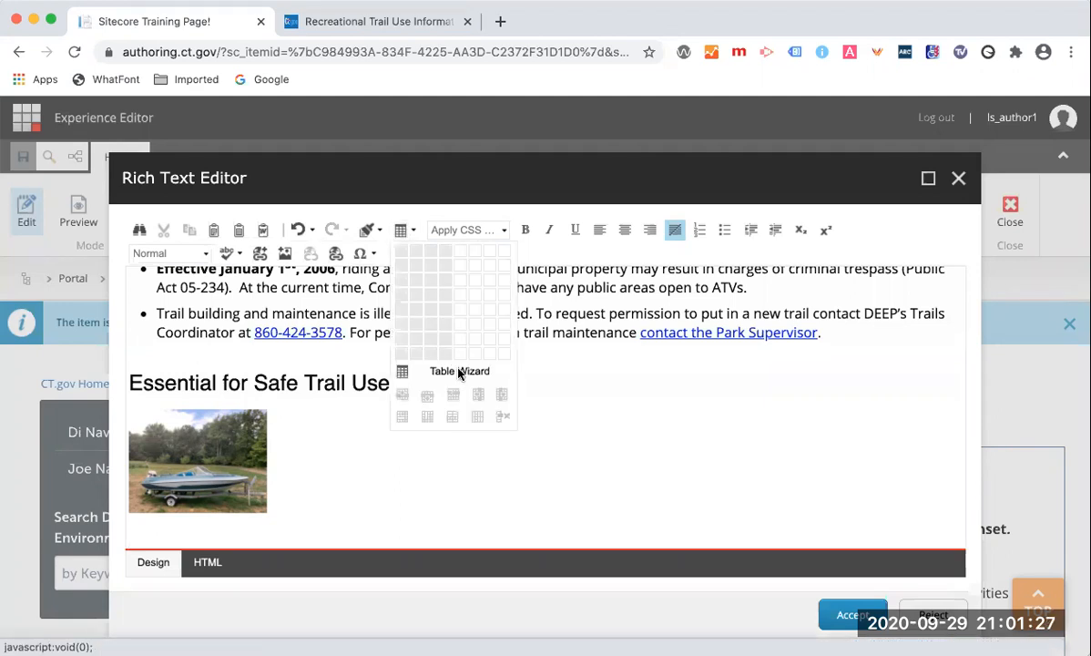
pyautogui.click(402, 373)
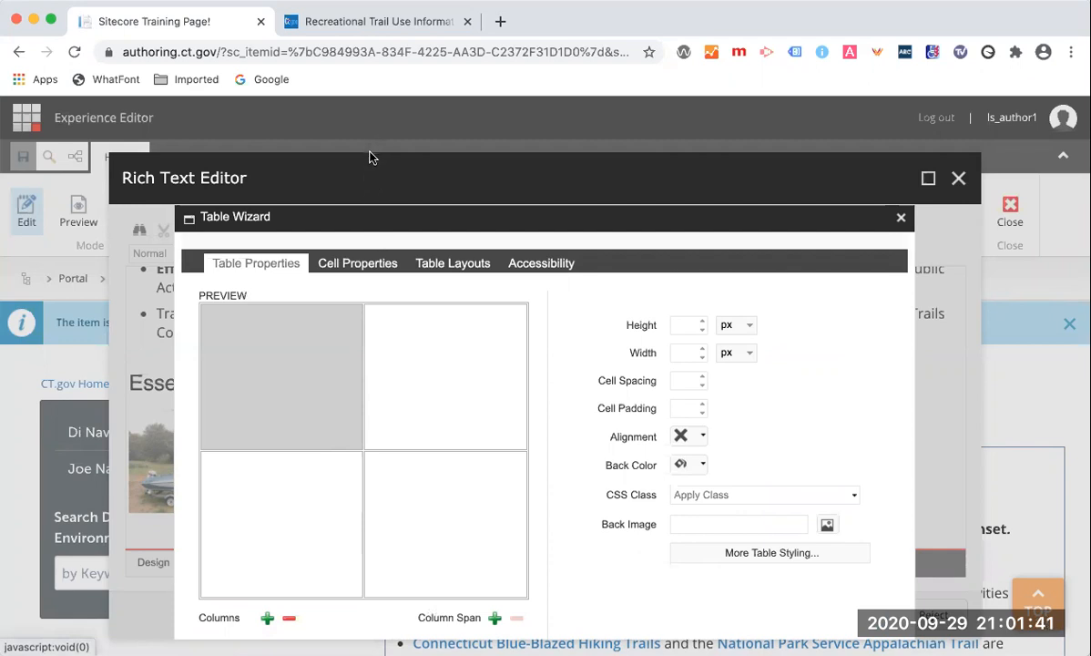
pyautogui.moveTo(370, 155); pyautogui.dragTo(373, 104)
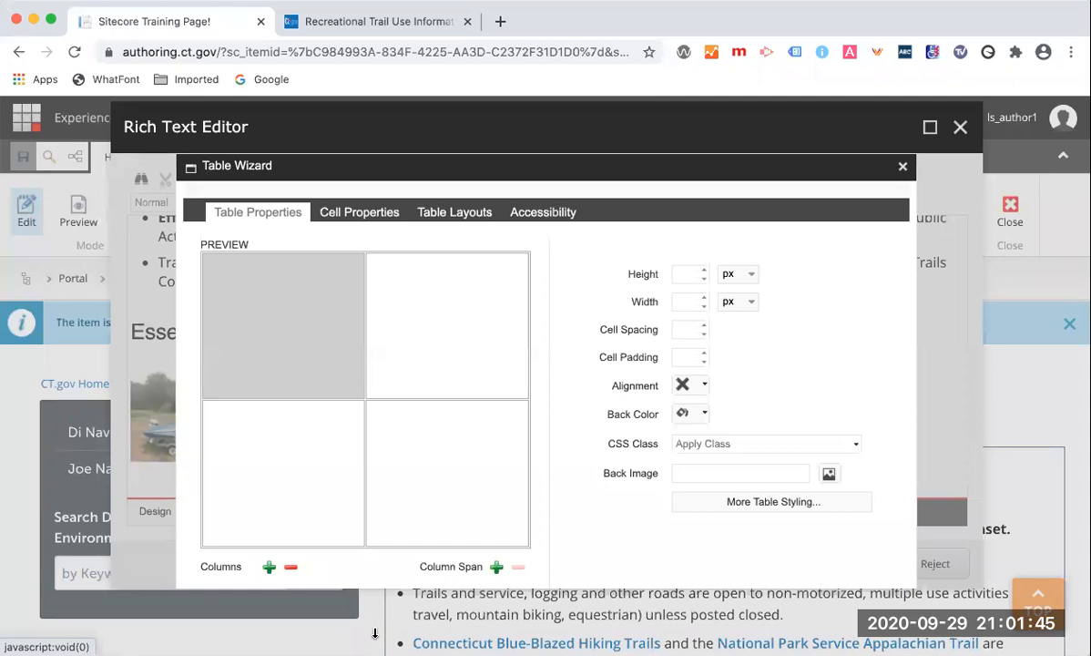
pyautogui.click(269, 568)
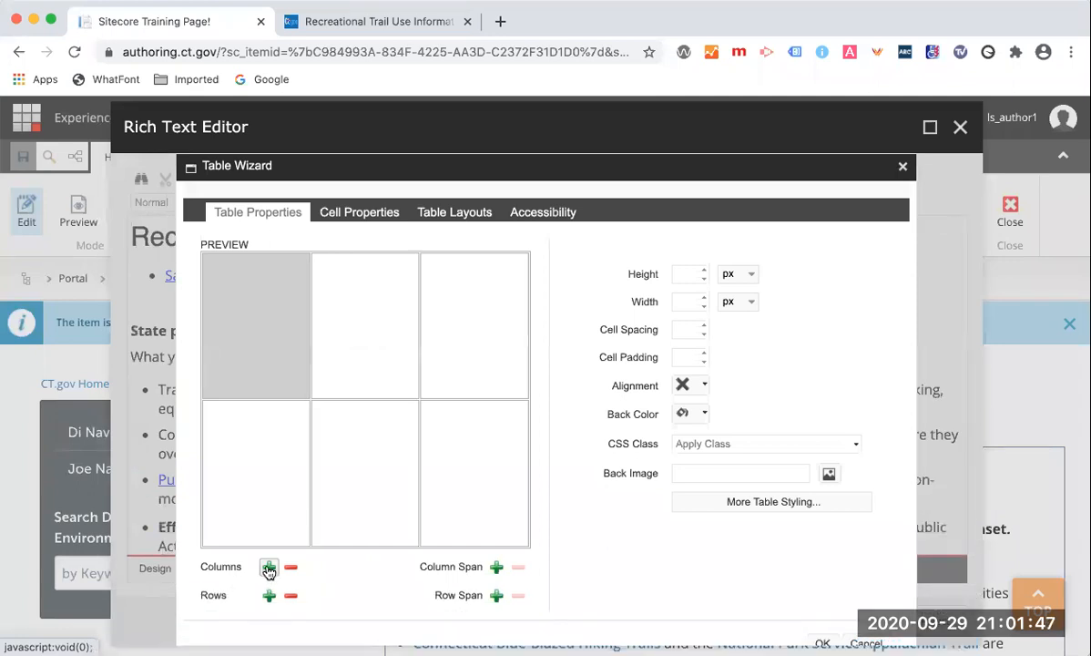
pyautogui.click(268, 595)
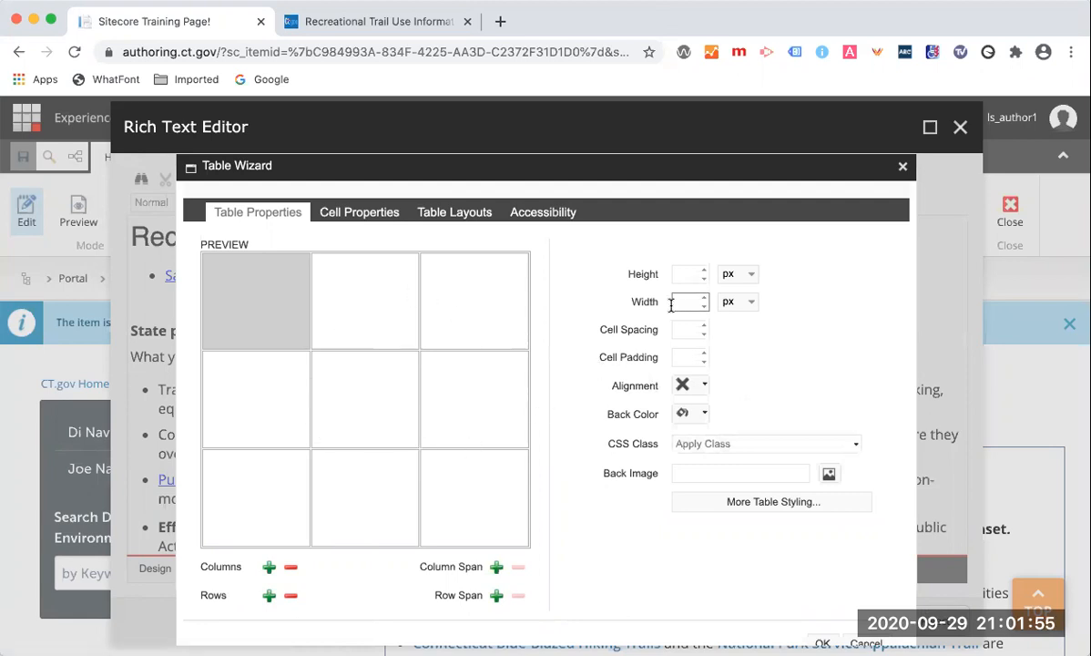
# Set the table width to 100 %.
pyautogui.click(749, 304)
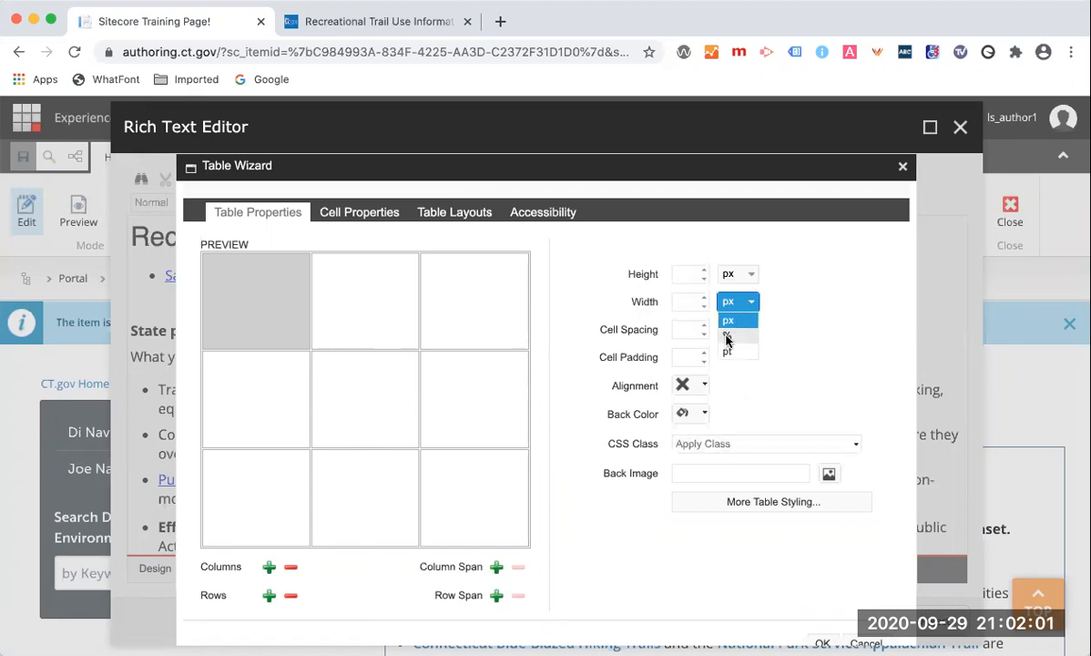
pyautogui.click(725, 333)
pyautogui.click(682, 303)
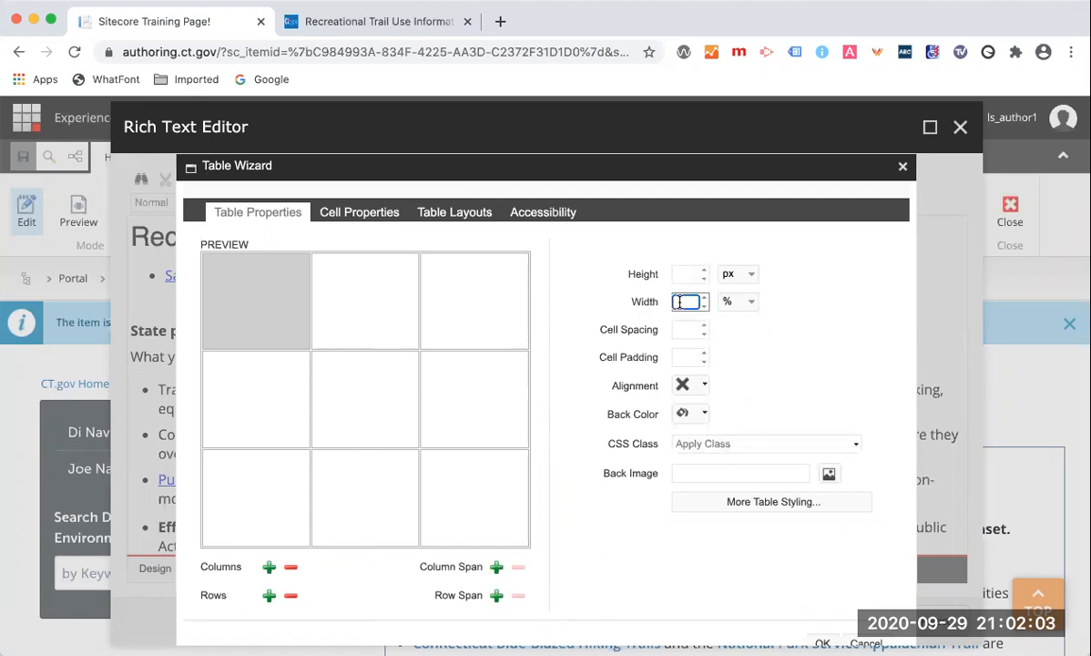
pyautogui.write('100')
pyautogui.click(778, 305)
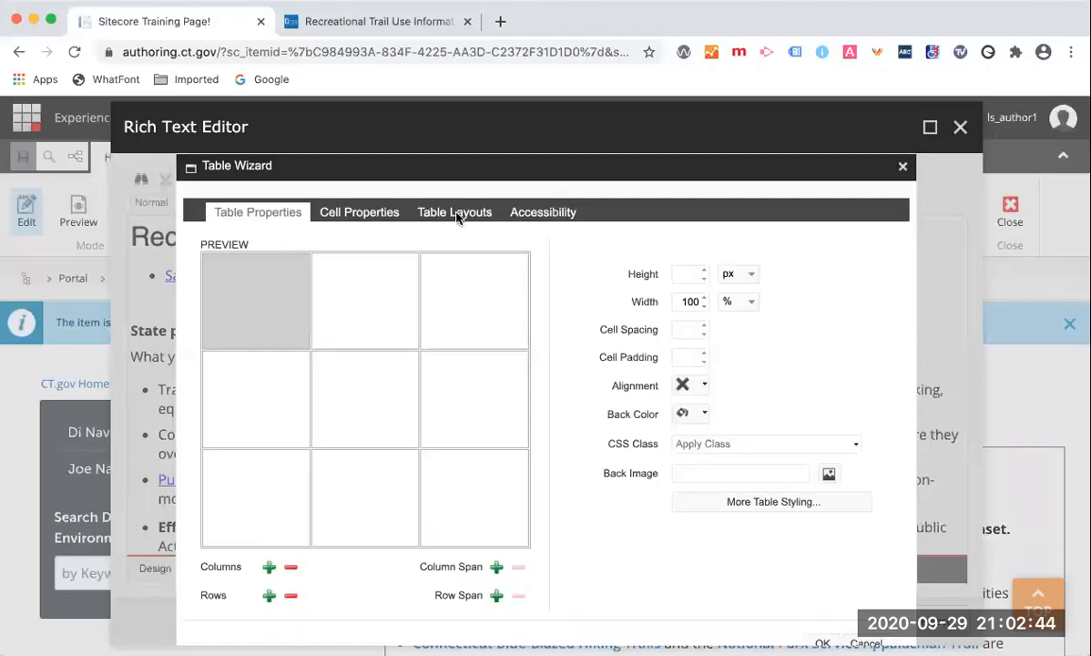
# Set one heading row and one heading column in the table's accessibility settings.
pyautogui.click(542, 215)
pyautogui.click(539, 215)
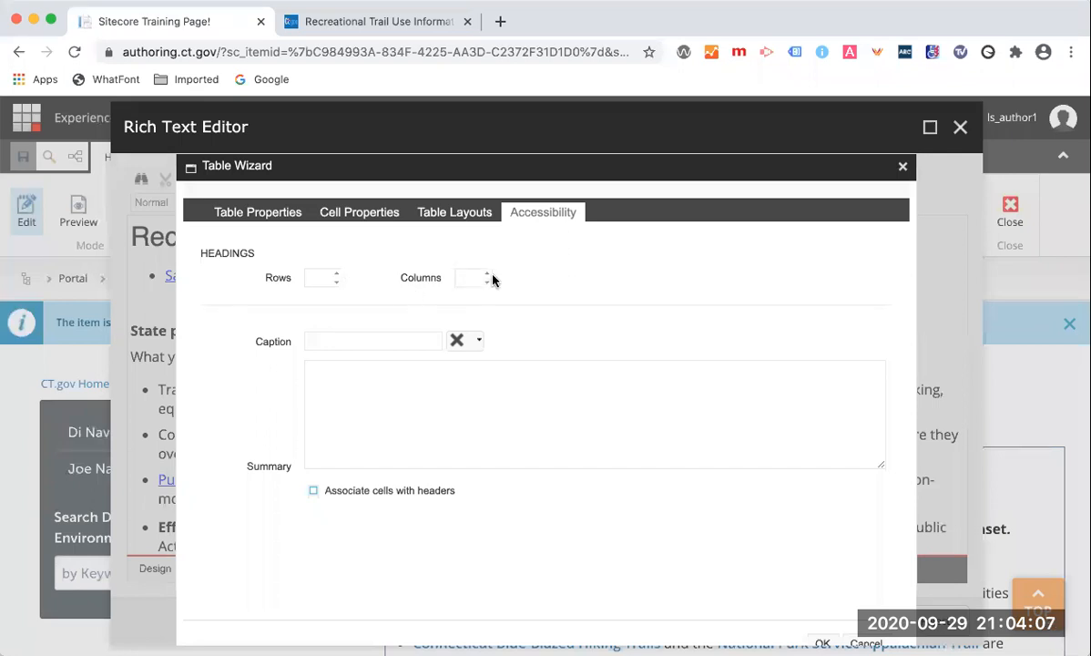
pyautogui.click(337, 274)
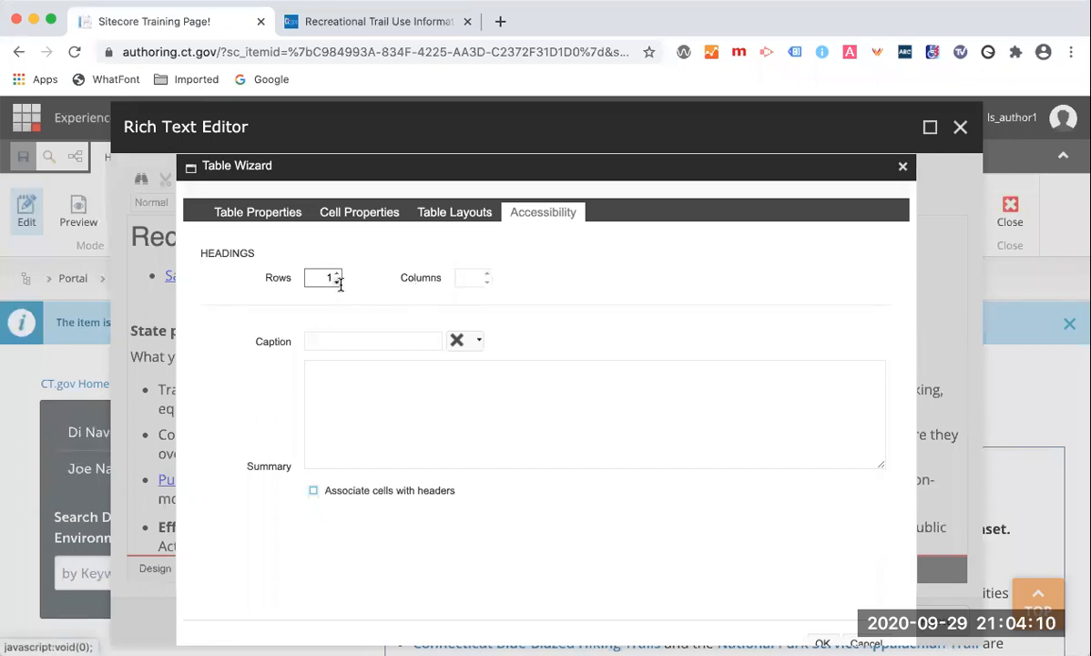
pyautogui.click(486, 274)
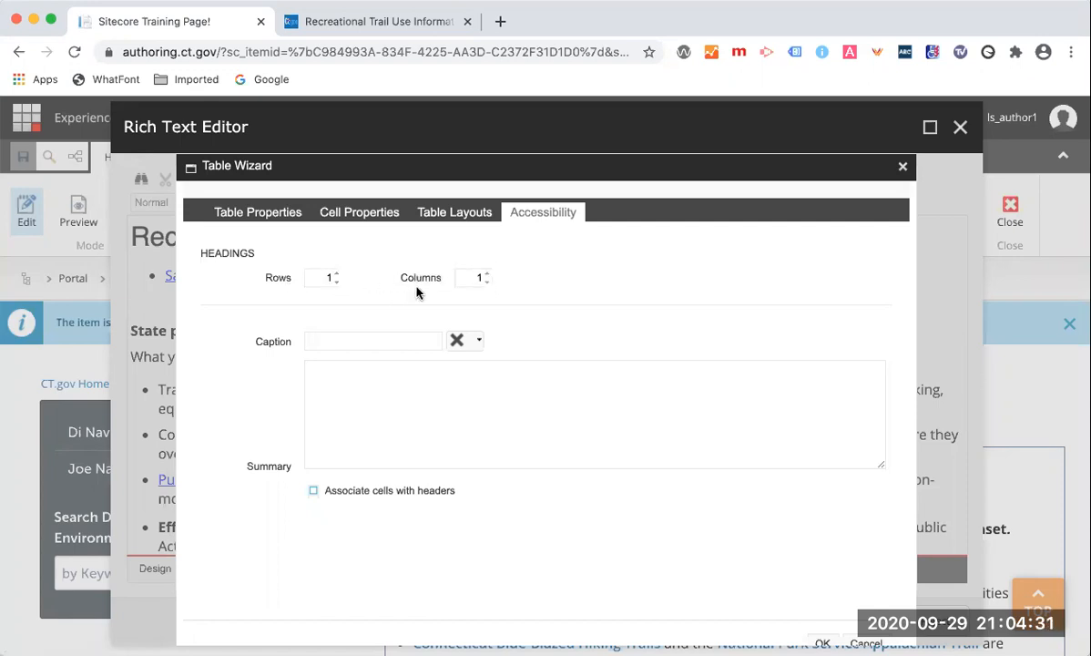
pyautogui.click(487, 281)
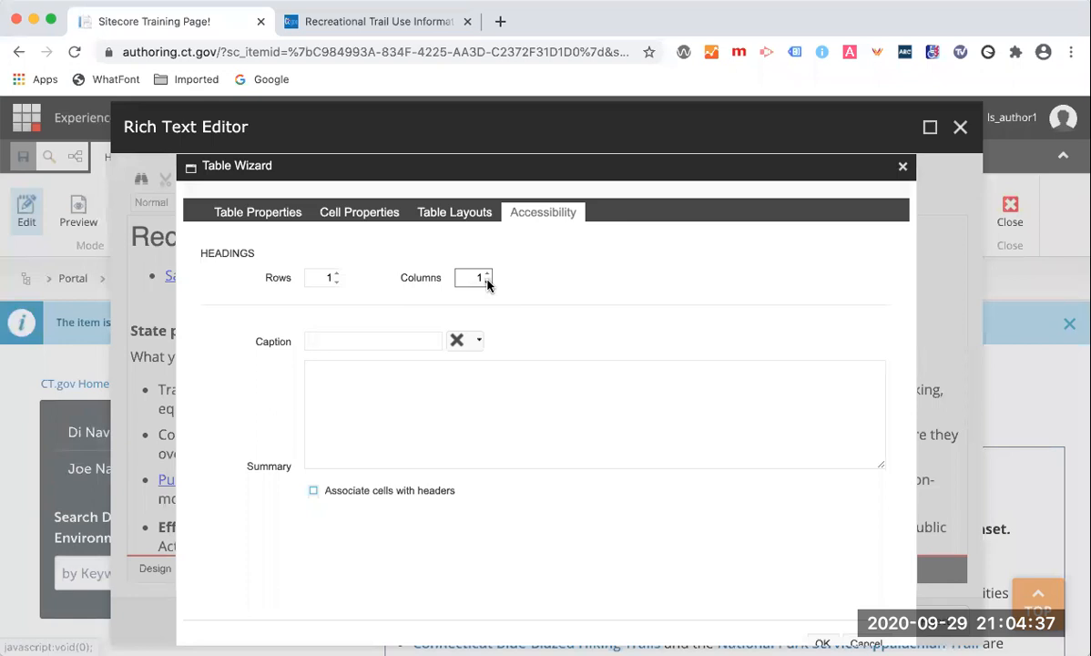
pyautogui.click(488, 274)
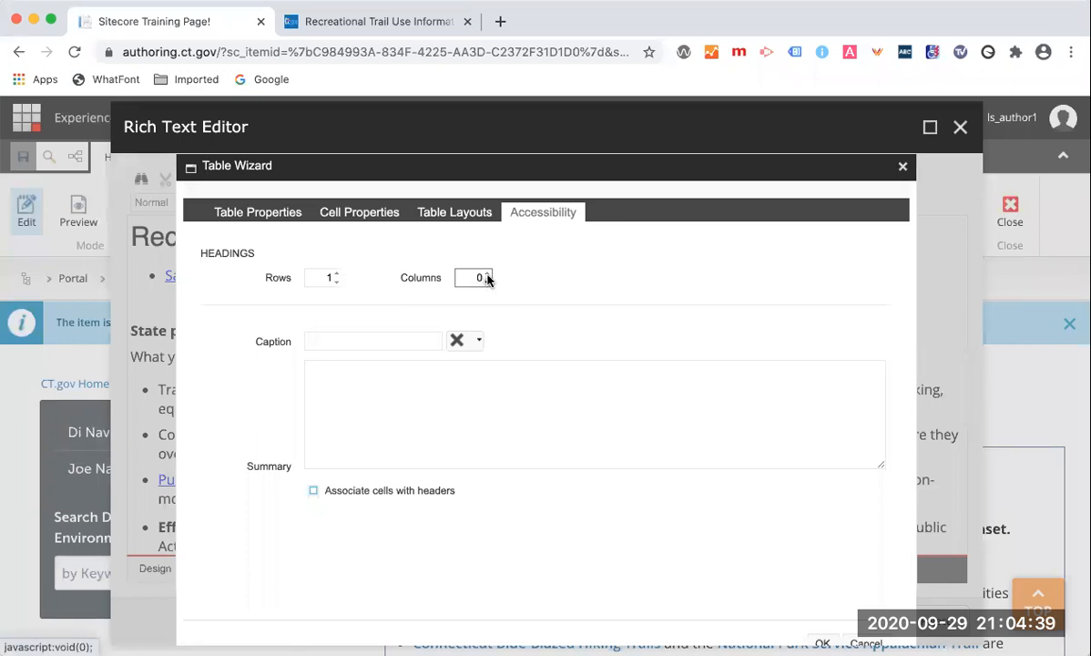
# Set the table caption to "2020 Train Schedule" from the suggested captions.
pyautogui.click(334, 341)
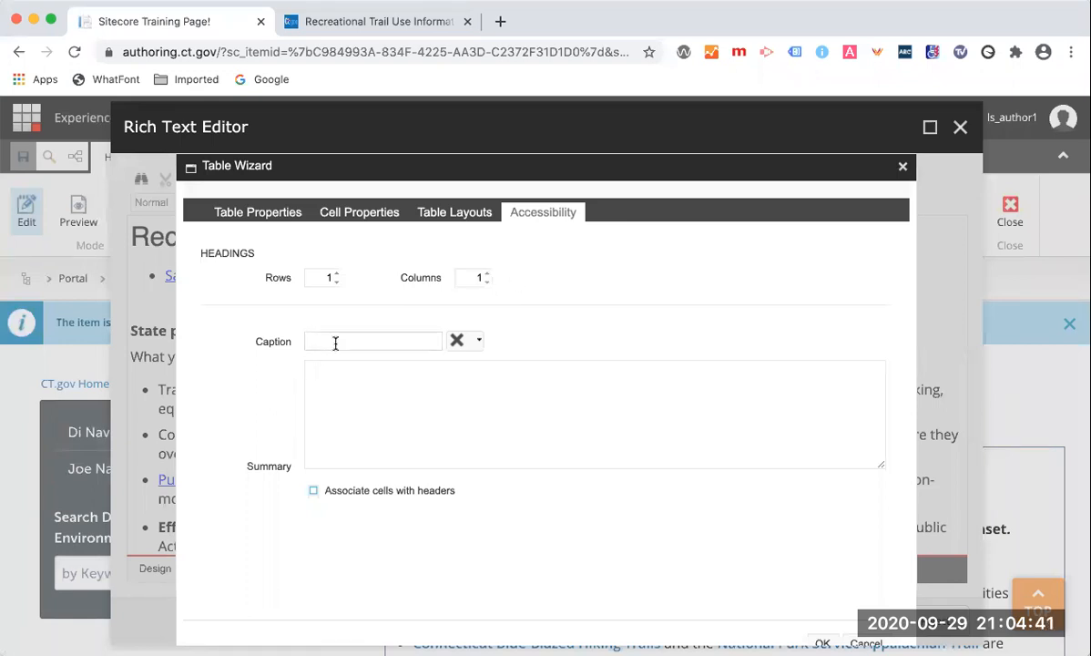
pyautogui.click(336, 343)
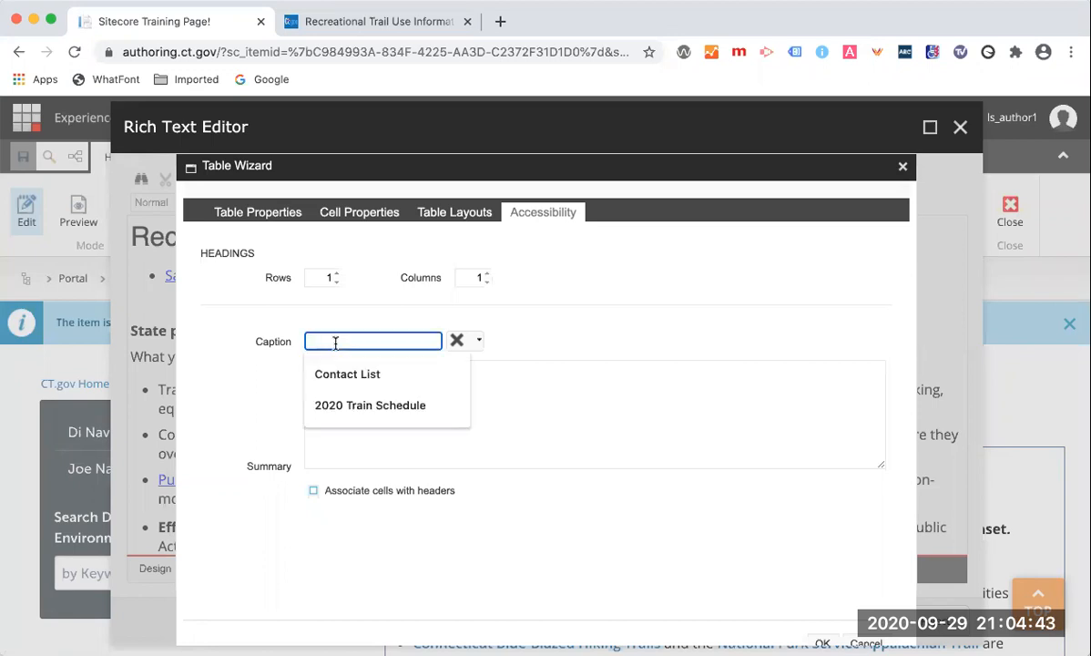
pyautogui.click(239, 329)
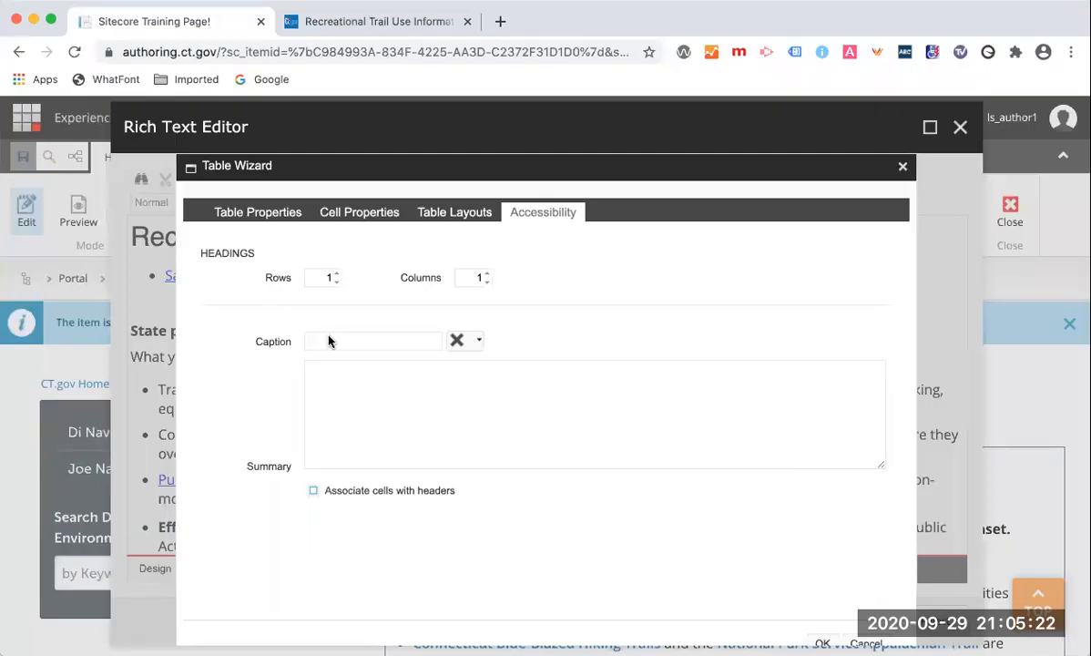
pyautogui.click(373, 343)
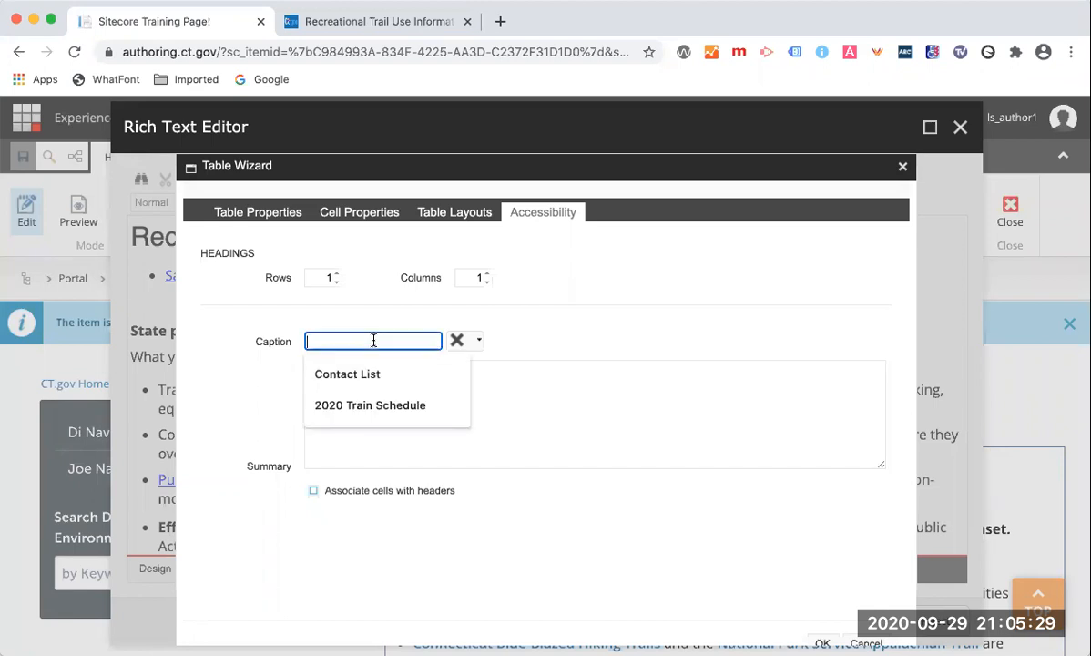
pyautogui.click(360, 408)
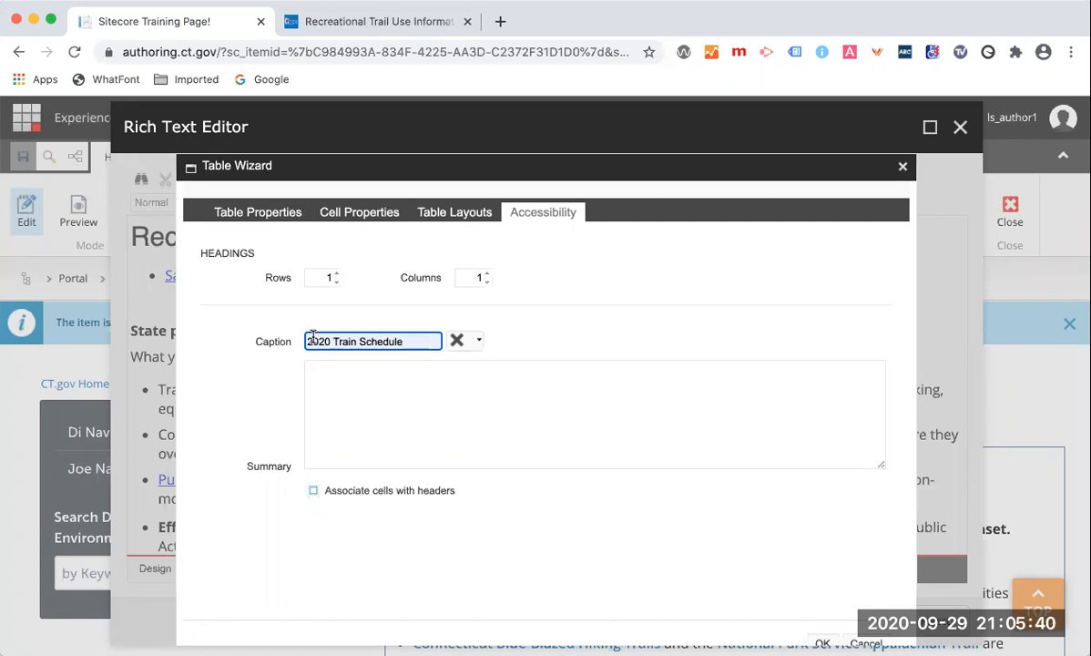
# Set the caption alignment to the top-left position.
pyautogui.click(479, 342)
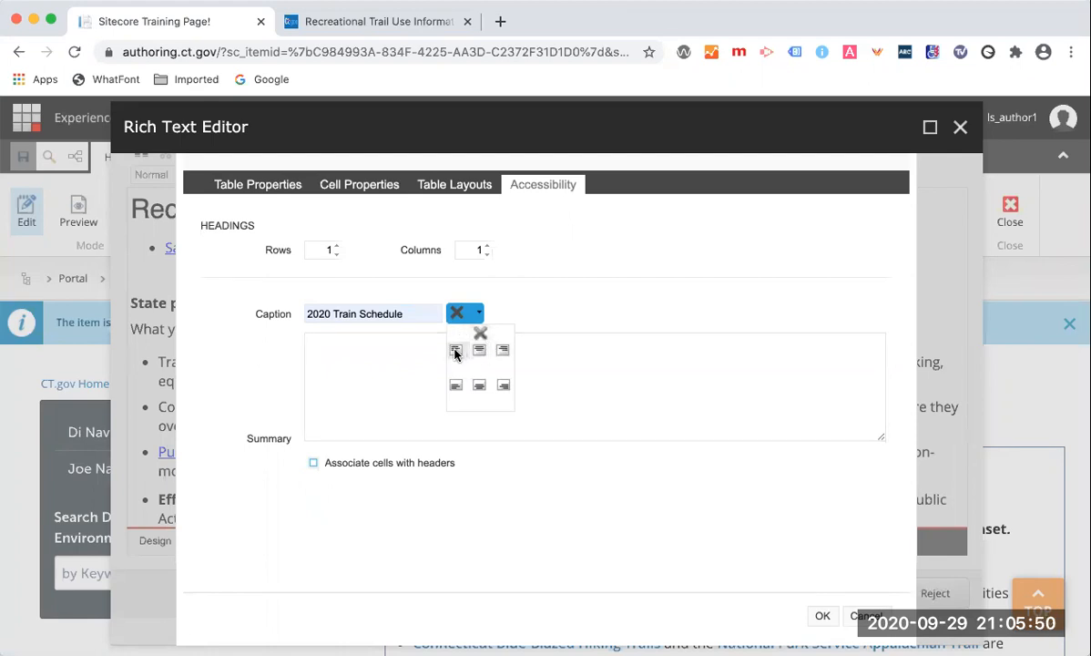
pyautogui.click(455, 348)
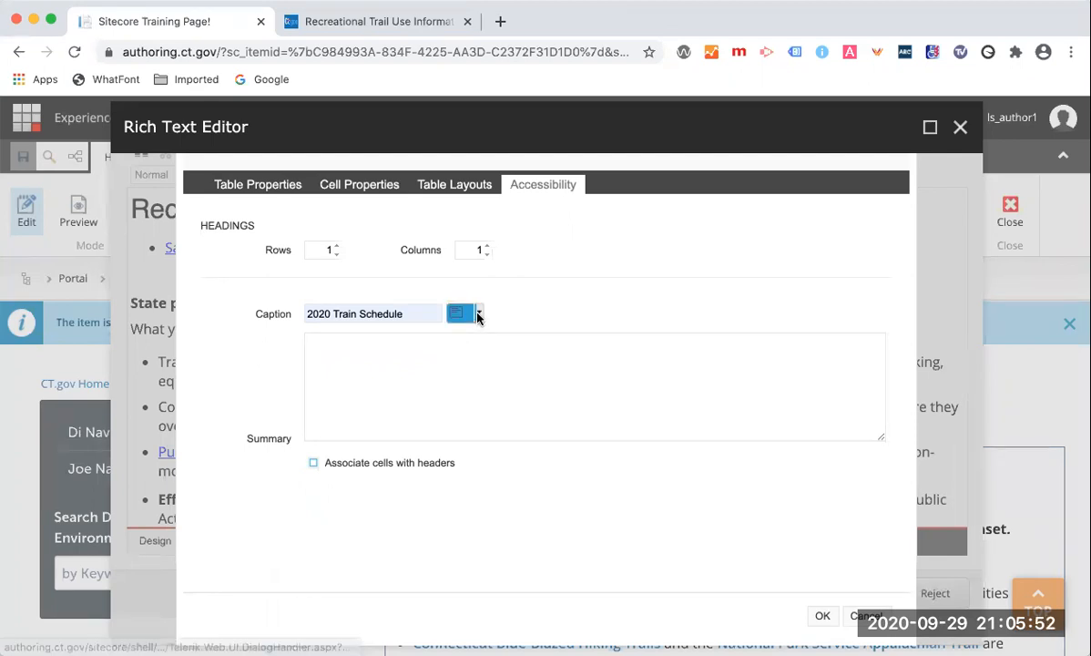
pyautogui.click(478, 314)
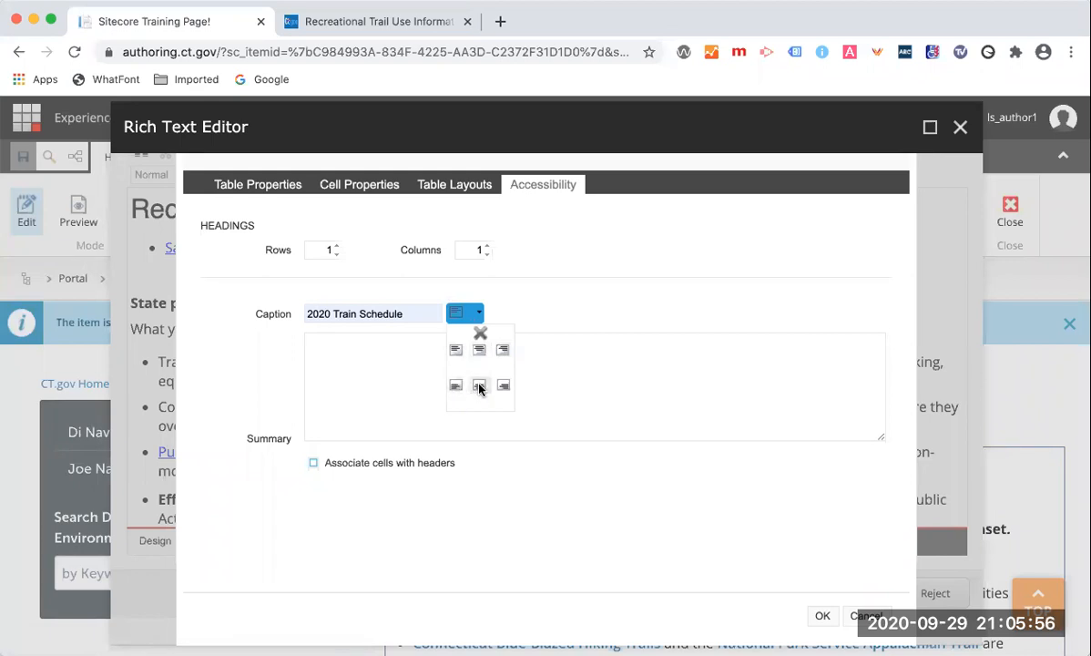
pyautogui.click(479, 387)
pyautogui.click(478, 313)
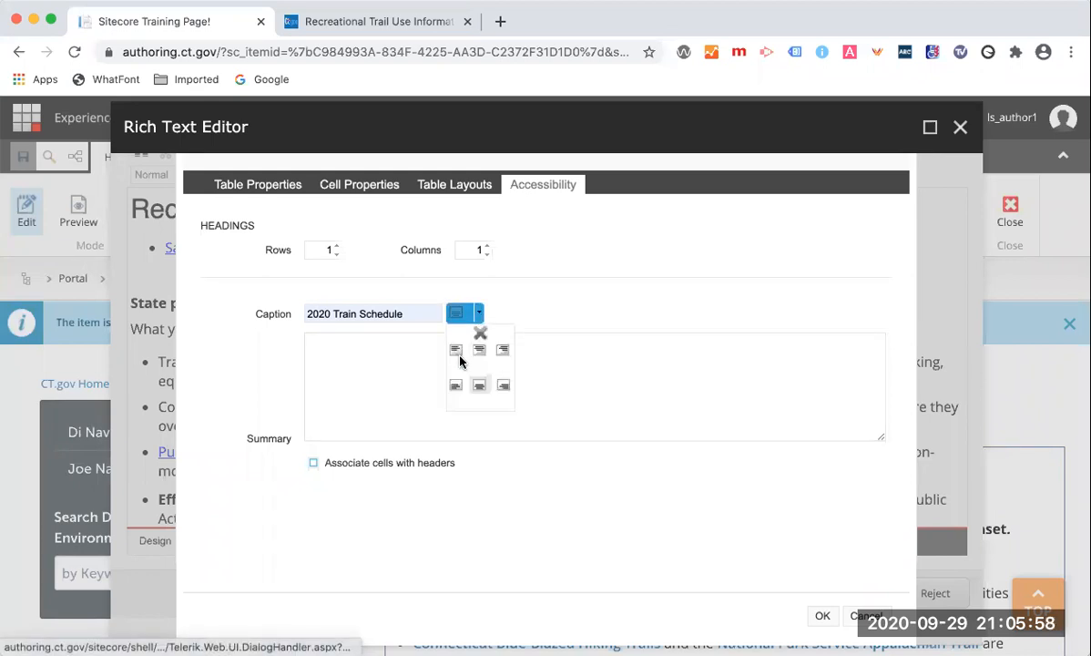
pyautogui.click(456, 350)
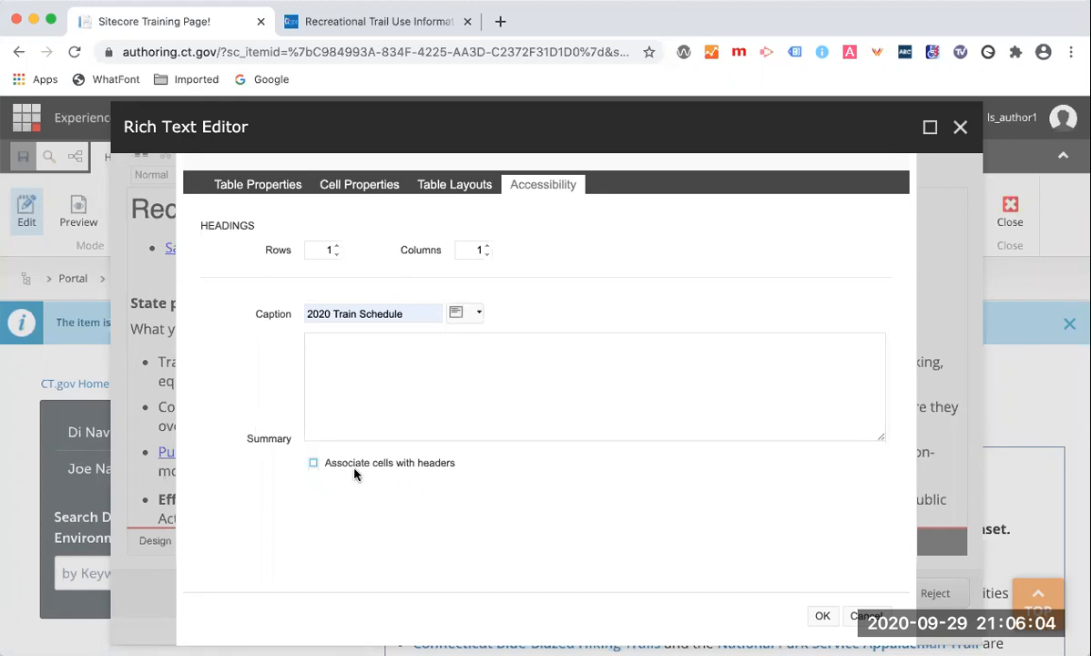
# Leave cells unassociated with headers and insert the table.
pyautogui.click(313, 463)
pyautogui.click(313, 464)
pyautogui.click(821, 619)
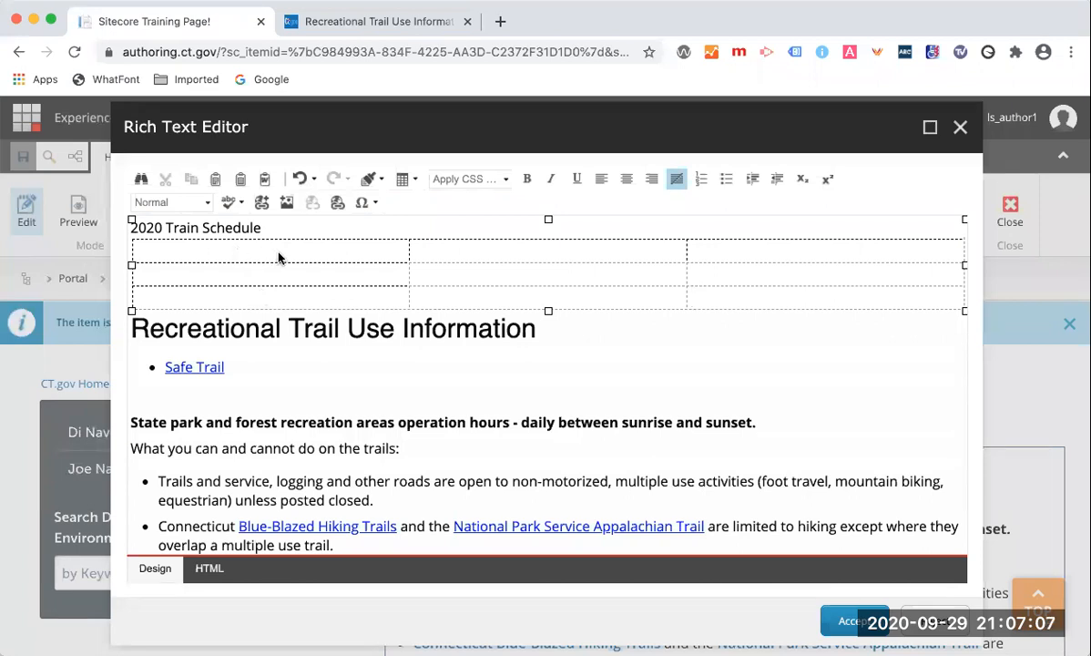
# Fill the header row with Name, Color and Shape.
pyautogui.click(279, 251)
pyautogui.write('Name')
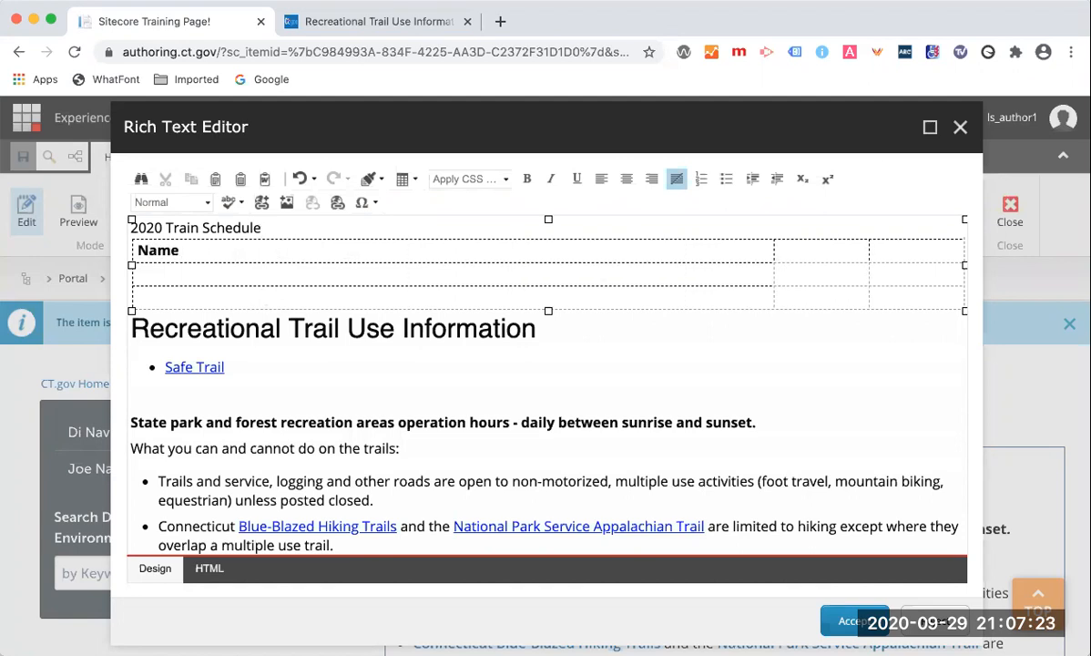
pyautogui.click(793, 252)
pyautogui.write('Color')
pyautogui.click(929, 247)
pyautogui.write('Shape')
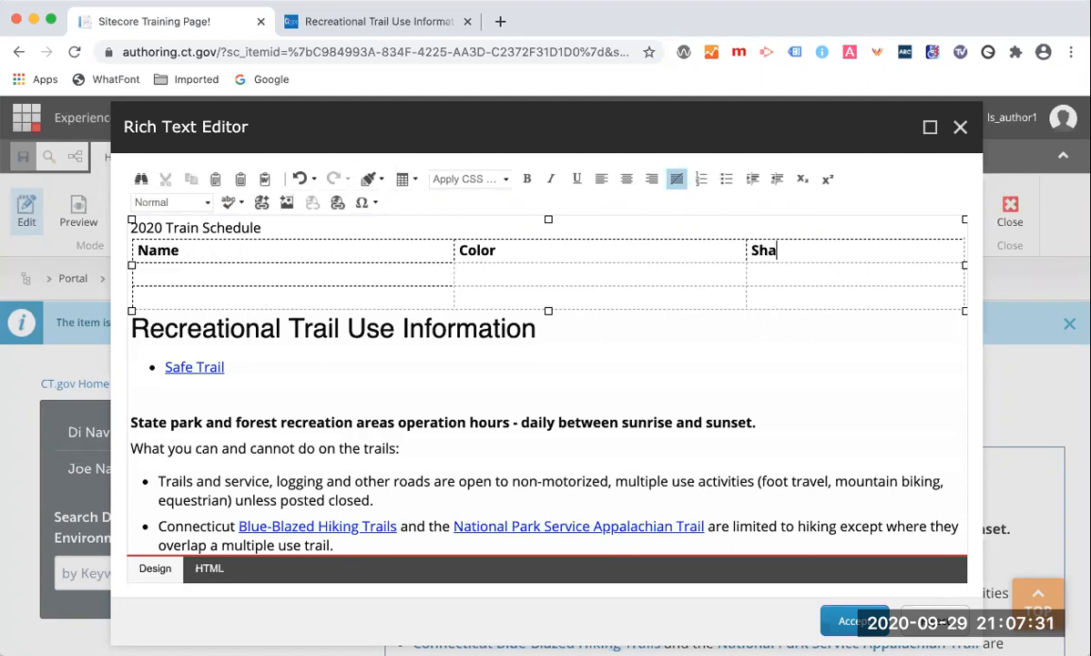
# Fill the second row with Item 1, red and square.
pyautogui.click(367, 281)
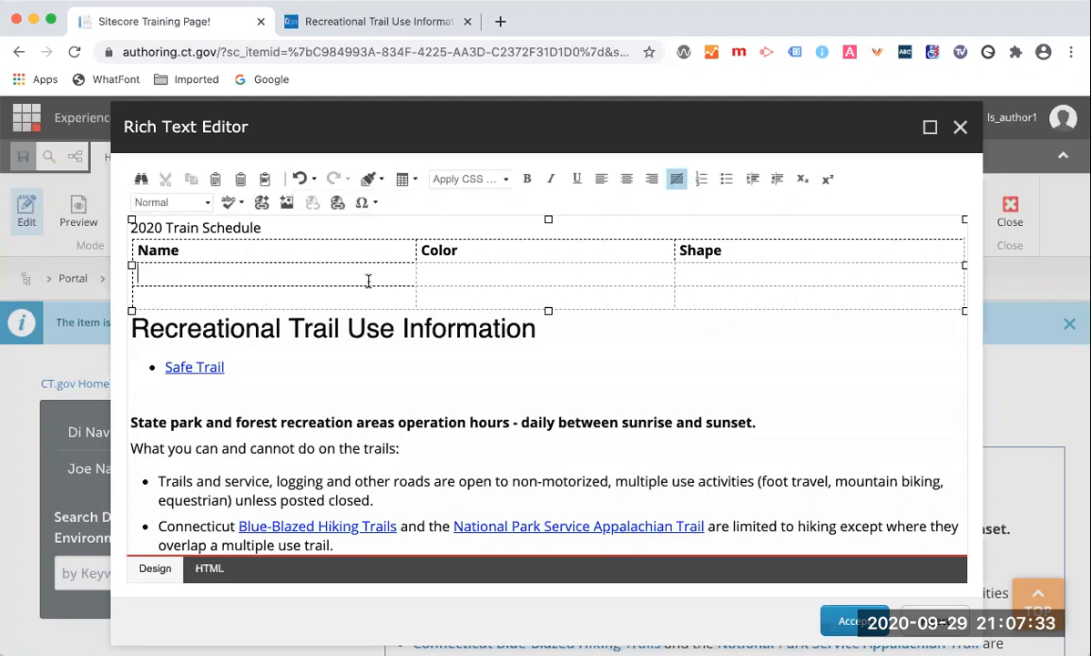
pyautogui.write('Item 1')
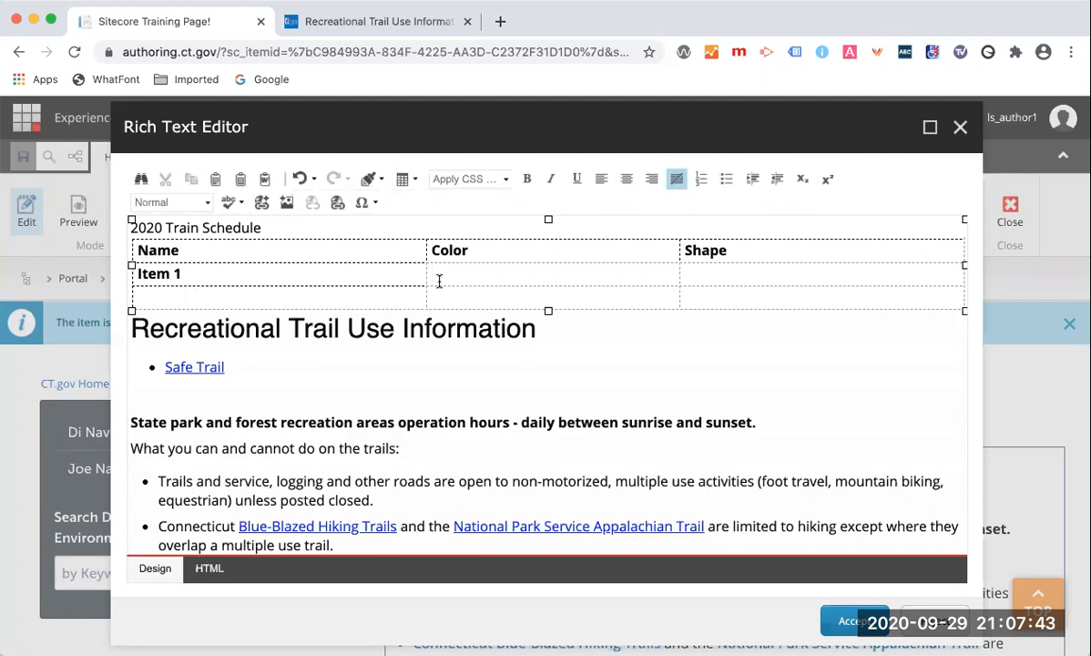
pyautogui.write('re')
pyautogui.write('are')
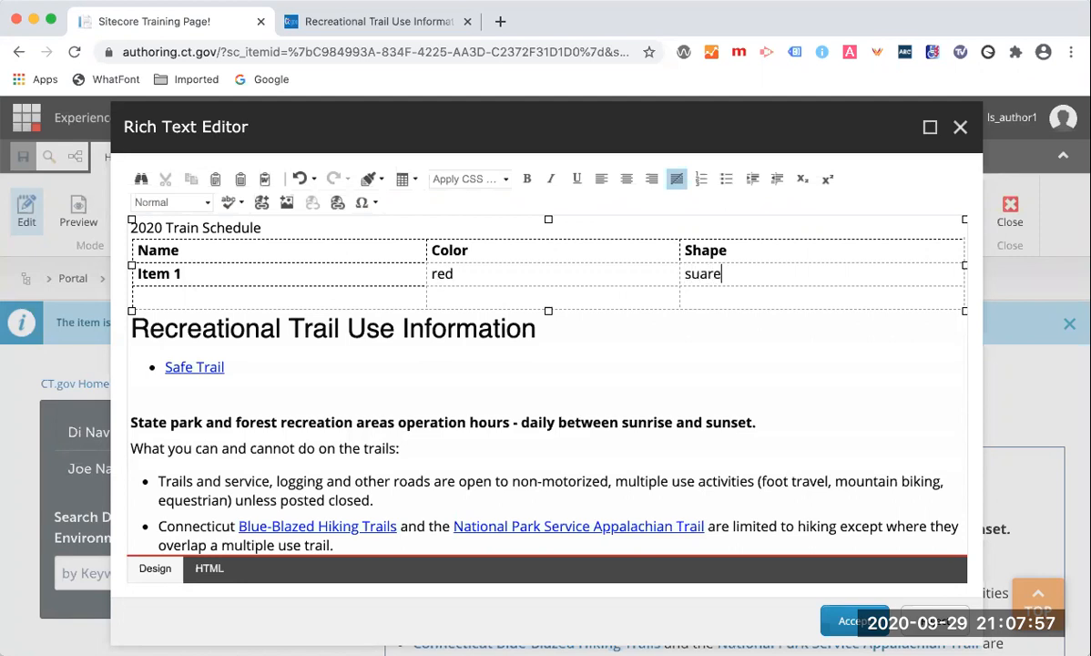
pyautogui.click(691, 273)
pyautogui.write('q')
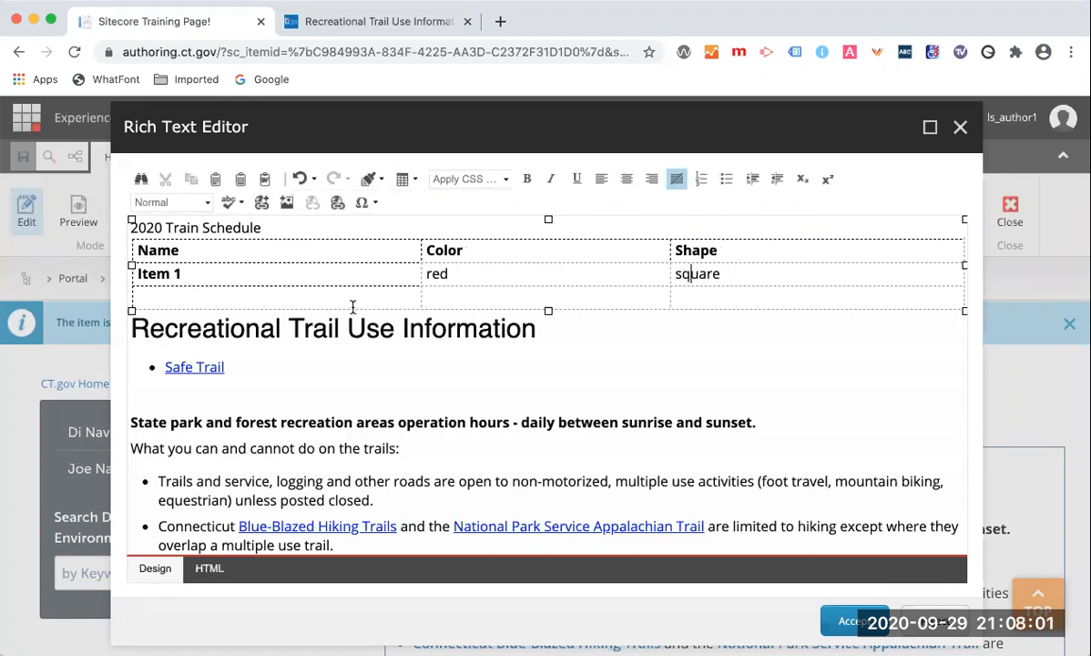
# Fill the third row with Item 2, blue and circle.
pyautogui.click(142, 297)
pyautogui.write('Item 2')
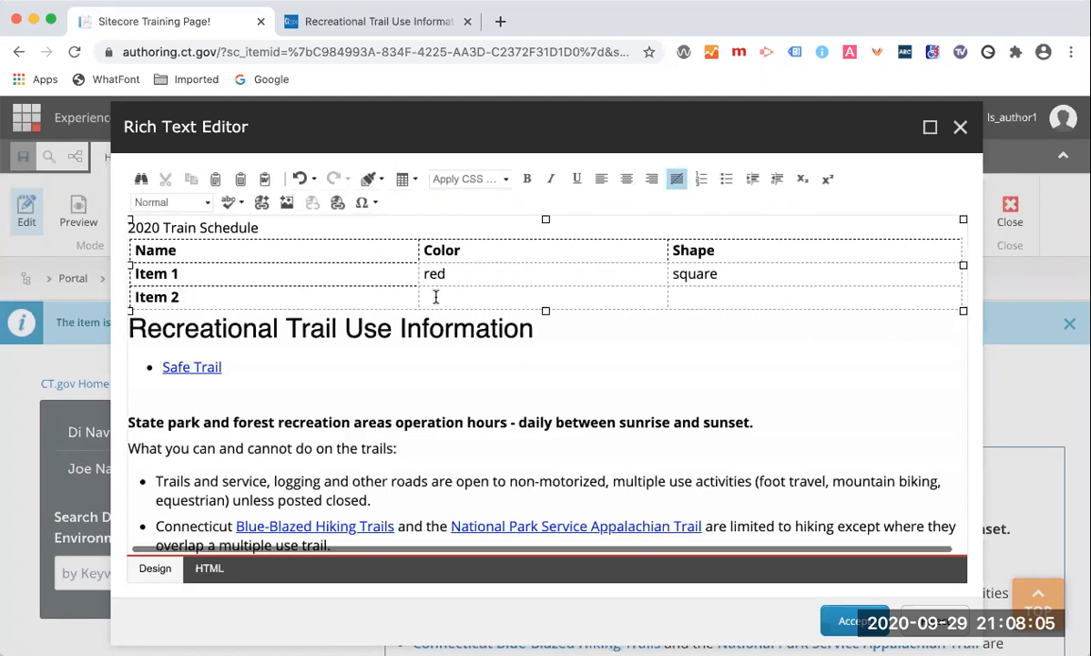
pyautogui.click(438, 295)
pyautogui.write('bl')
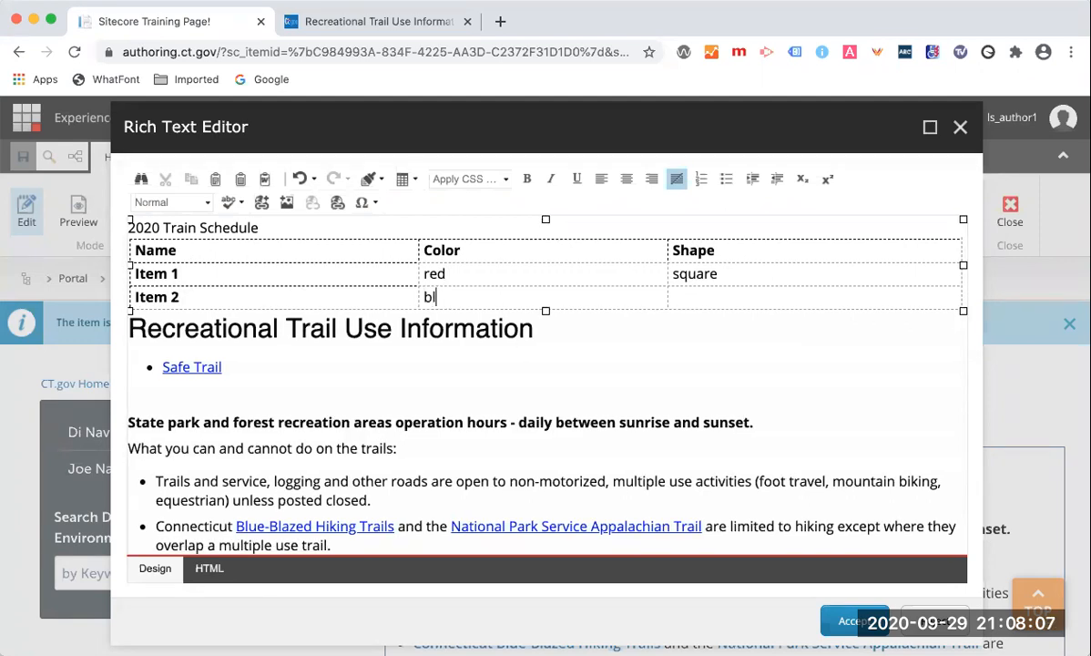
pyautogui.write('ue')
pyautogui.write('med')
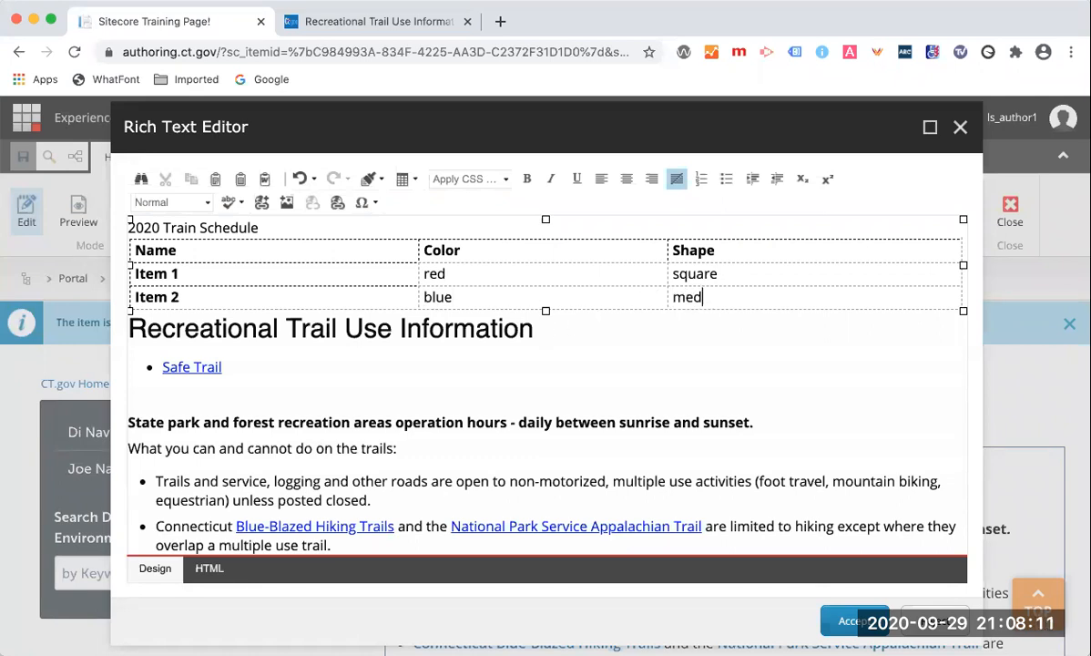
pyautogui.press('BackSpace')
pyautogui.write('circle')
# Center-align the text of the header row.
pyautogui.moveTo(662, 248); pyautogui.dragTo(134, 244)
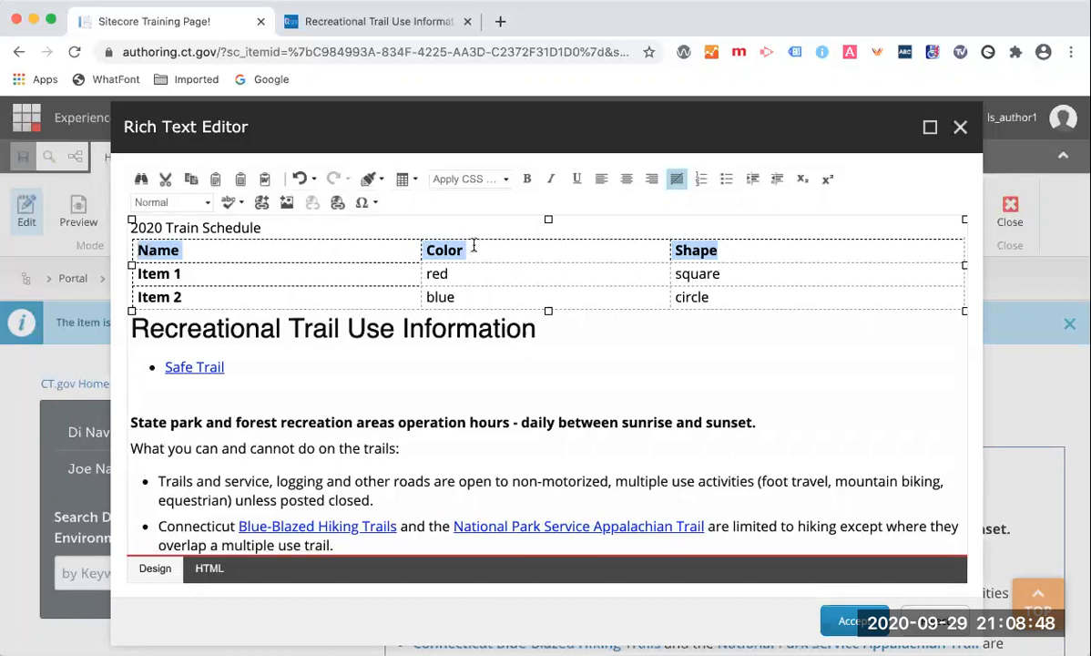
pyautogui.click(626, 179)
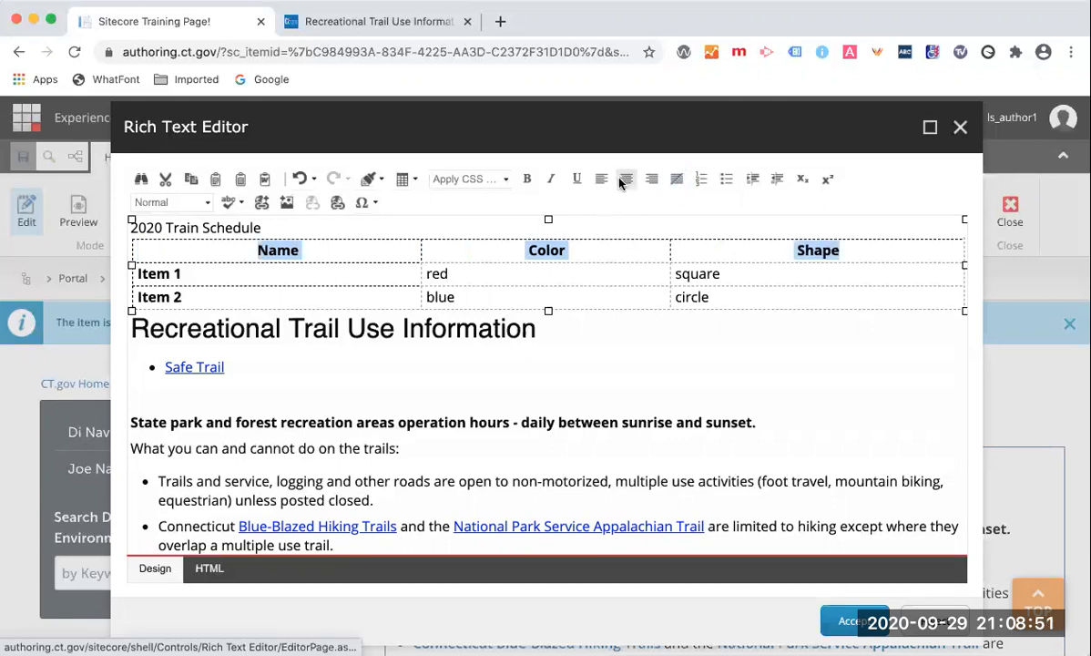
# Reset the header row's text back to left alignment.
pyautogui.click(324, 253)
pyautogui.moveTo(329, 275); pyautogui.dragTo(325, 299)
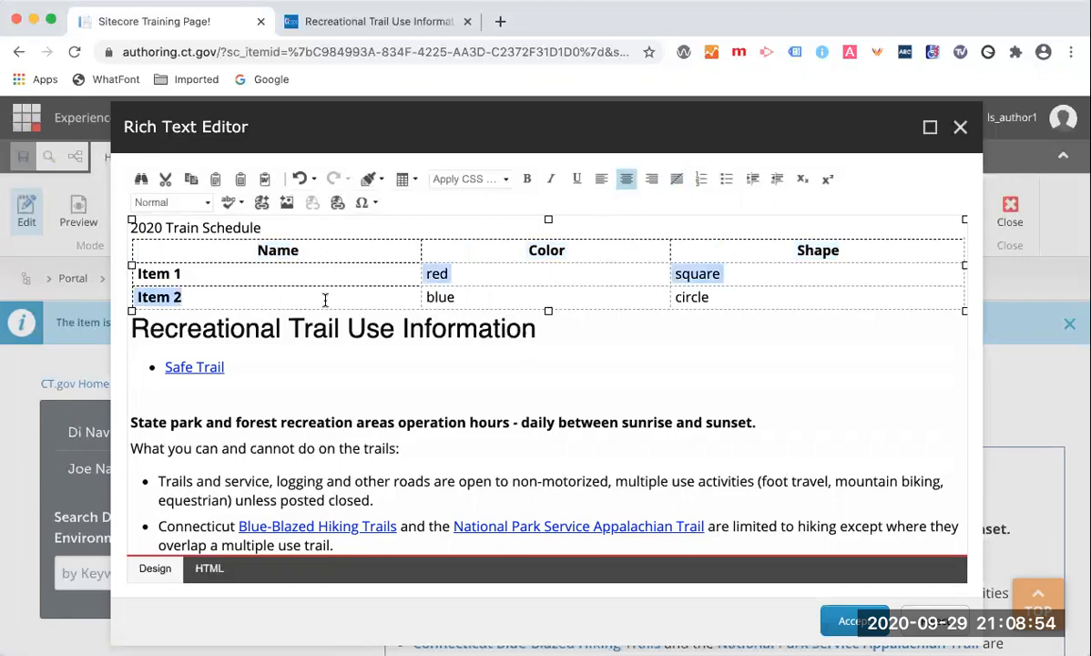
pyautogui.moveTo(194, 293); pyautogui.dragTo(136, 264)
pyautogui.click(245, 270)
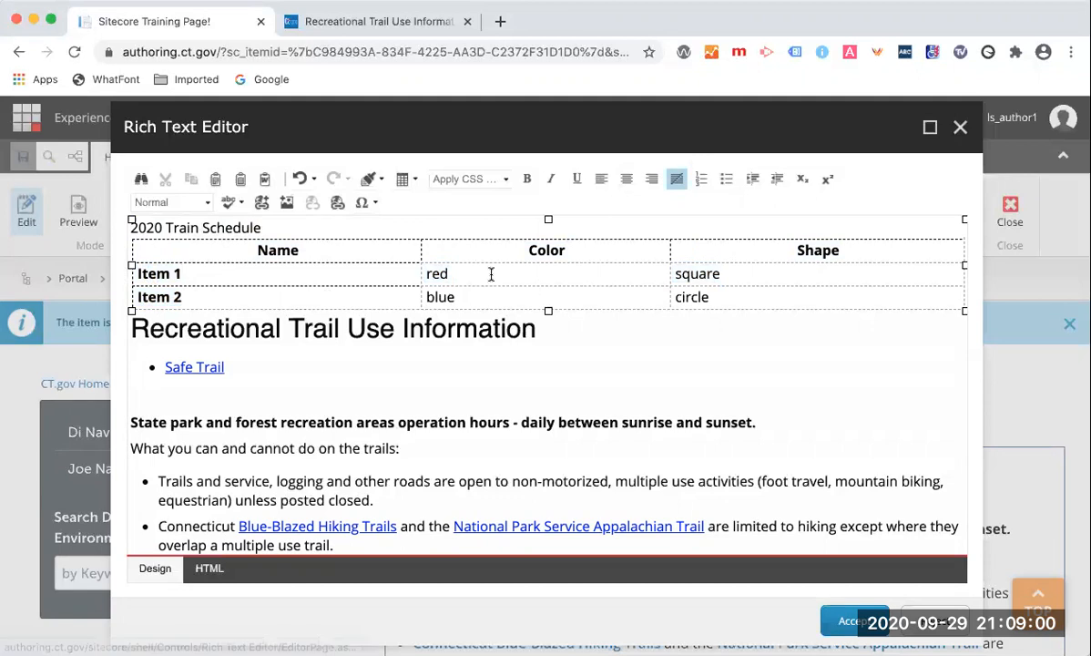
pyautogui.click(300, 248)
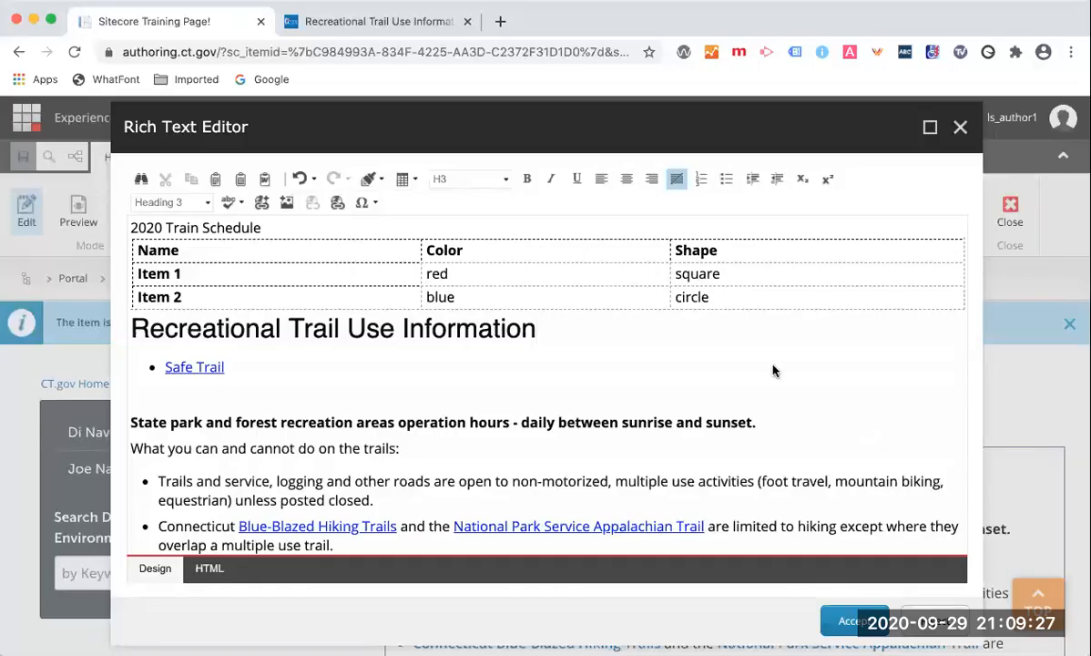
pyautogui.click(736, 301)
# Center-align the Color and Shape header cells.
pyautogui.click(509, 243)
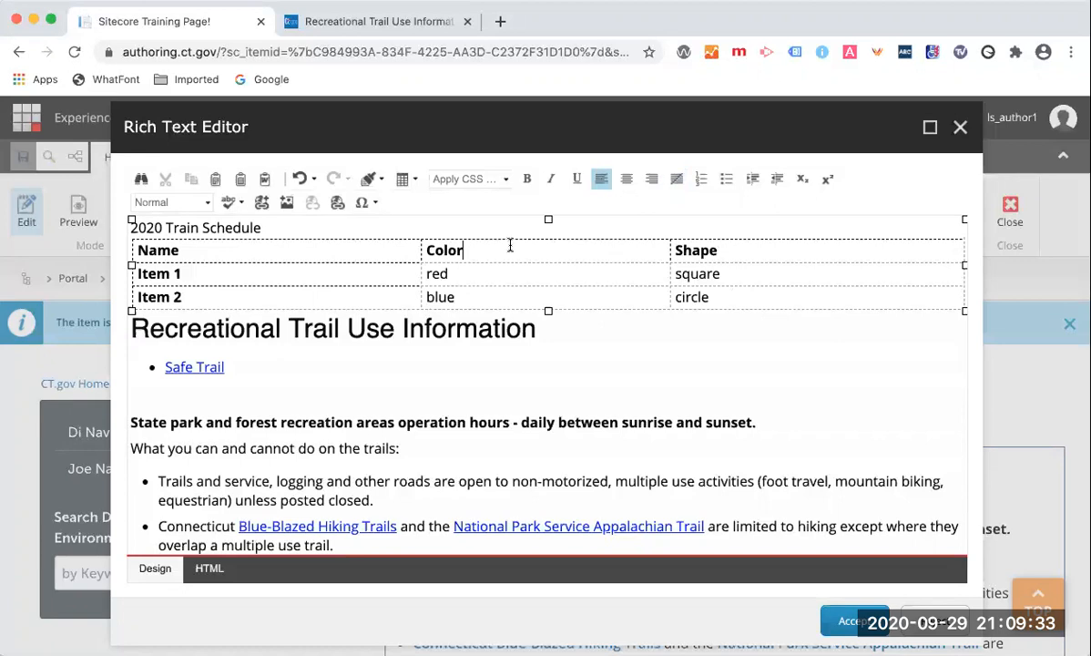
pyautogui.click(626, 178)
pyautogui.click(733, 250)
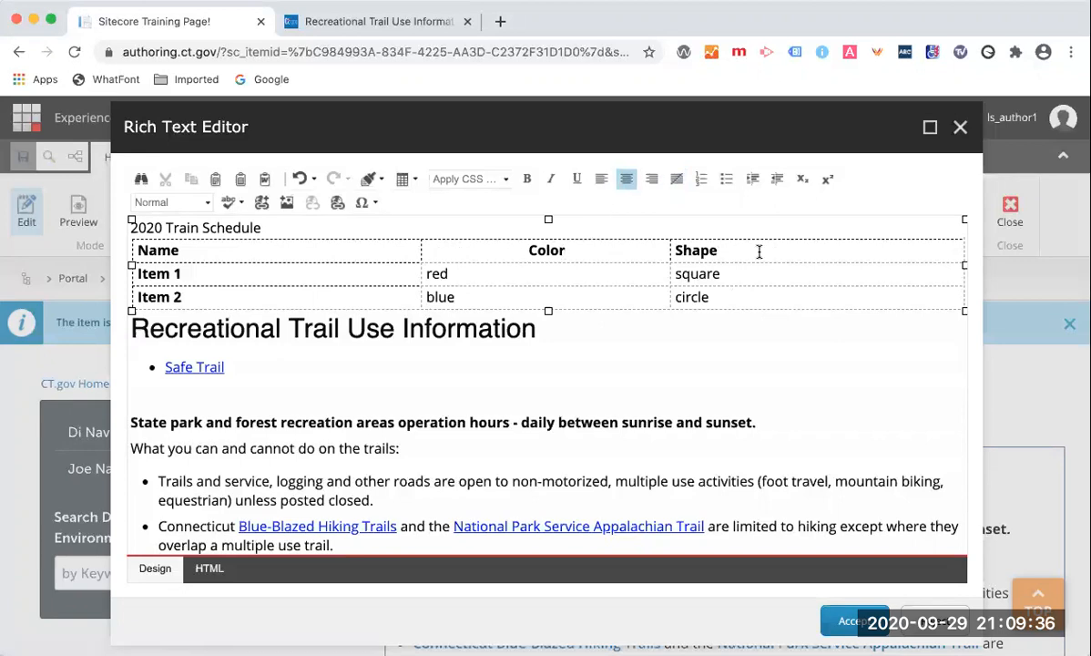
pyautogui.click(626, 178)
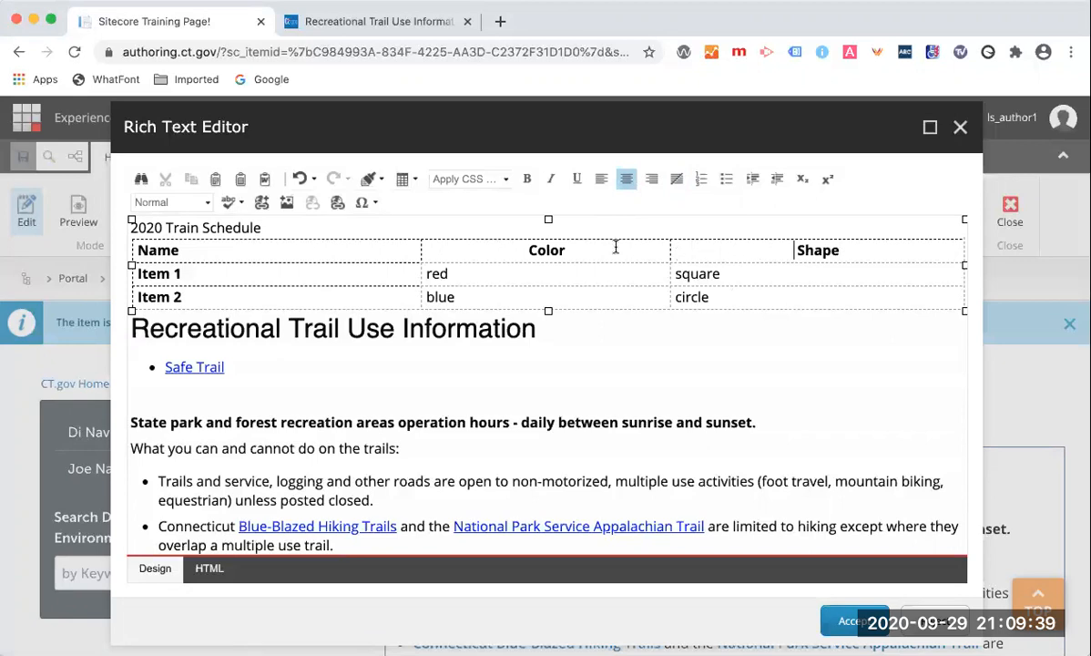
# Left-align the Name, Color and Shape header cells.
pyautogui.doubleClick(546, 249)
pyautogui.moveTo(192, 247); pyautogui.dragTo(136, 248)
pyautogui.click(600, 180)
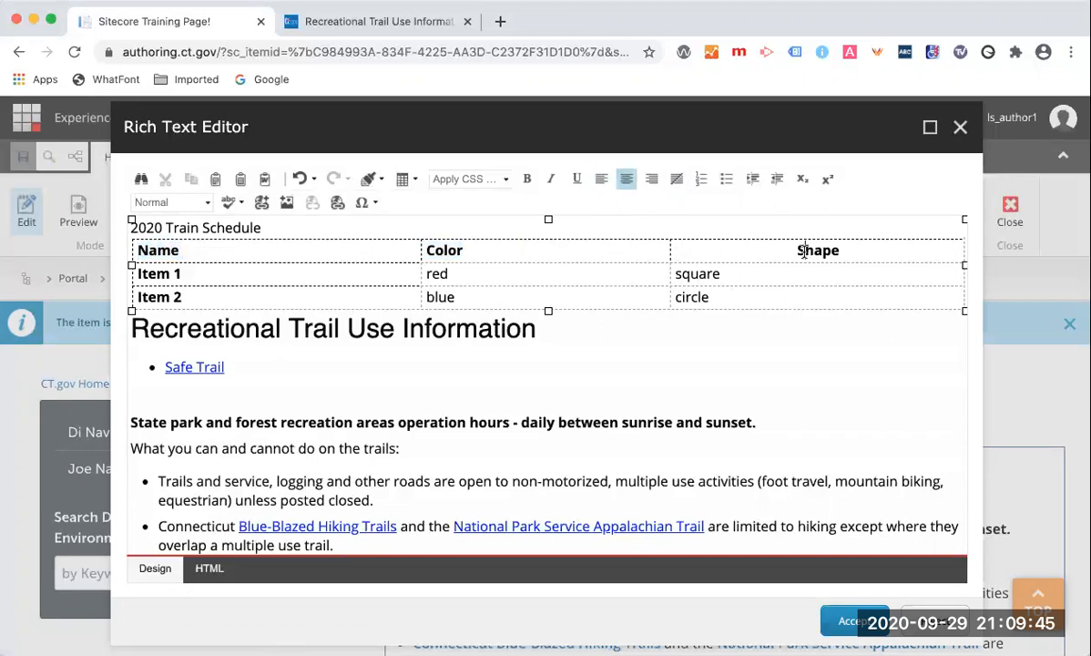
pyautogui.doubleClick(805, 250)
pyautogui.click(600, 179)
# Center-align the square cell in the second row and the blue cell in the third row.
pyautogui.click(621, 250)
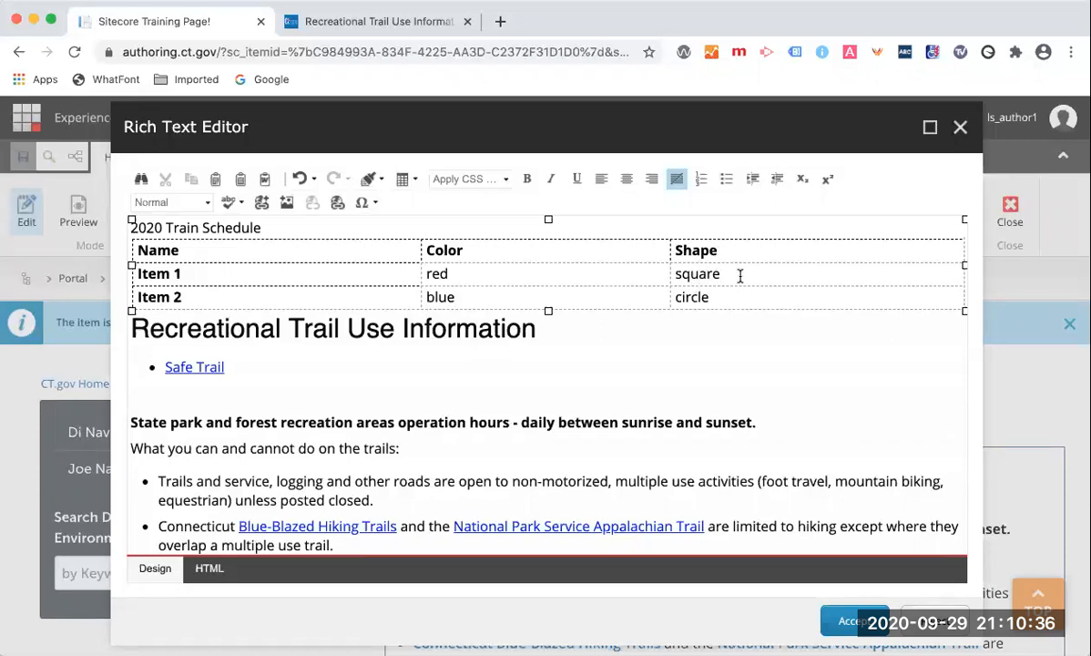
pyautogui.click(626, 178)
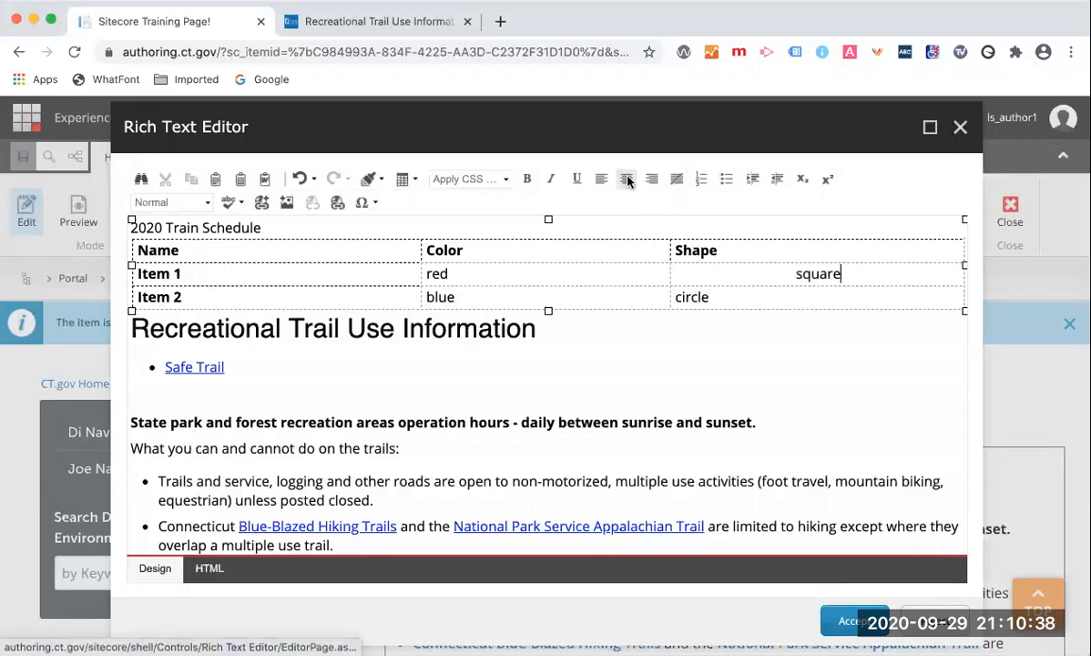
pyautogui.click(531, 295)
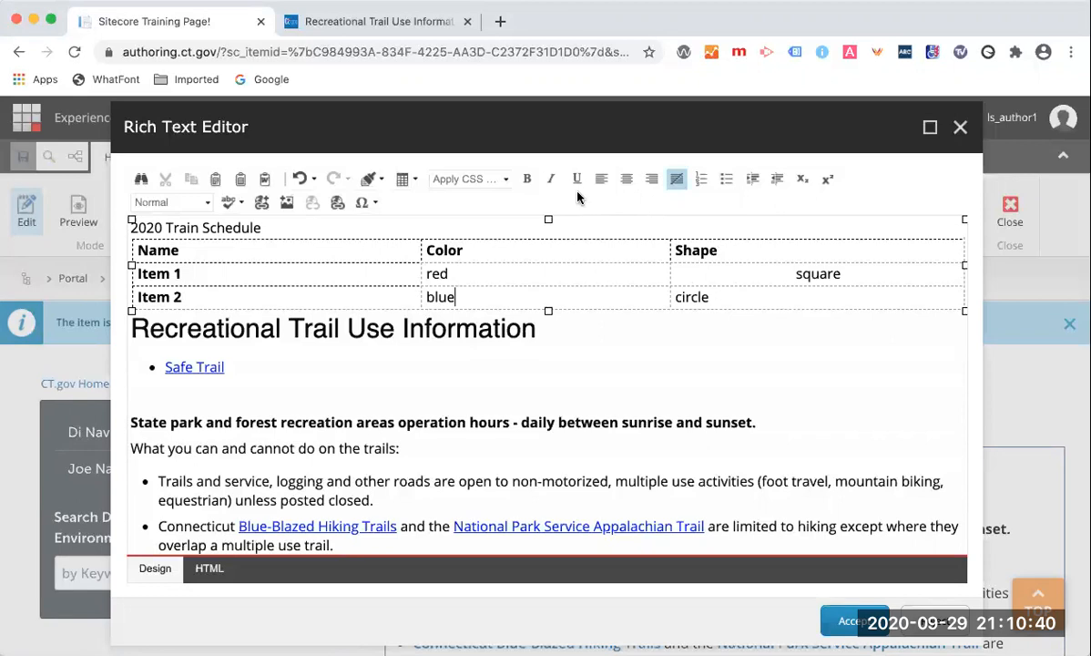
pyautogui.click(626, 178)
# Center-align the whole header row's text again.
pyautogui.moveTo(724, 251); pyautogui.dragTo(134, 234)
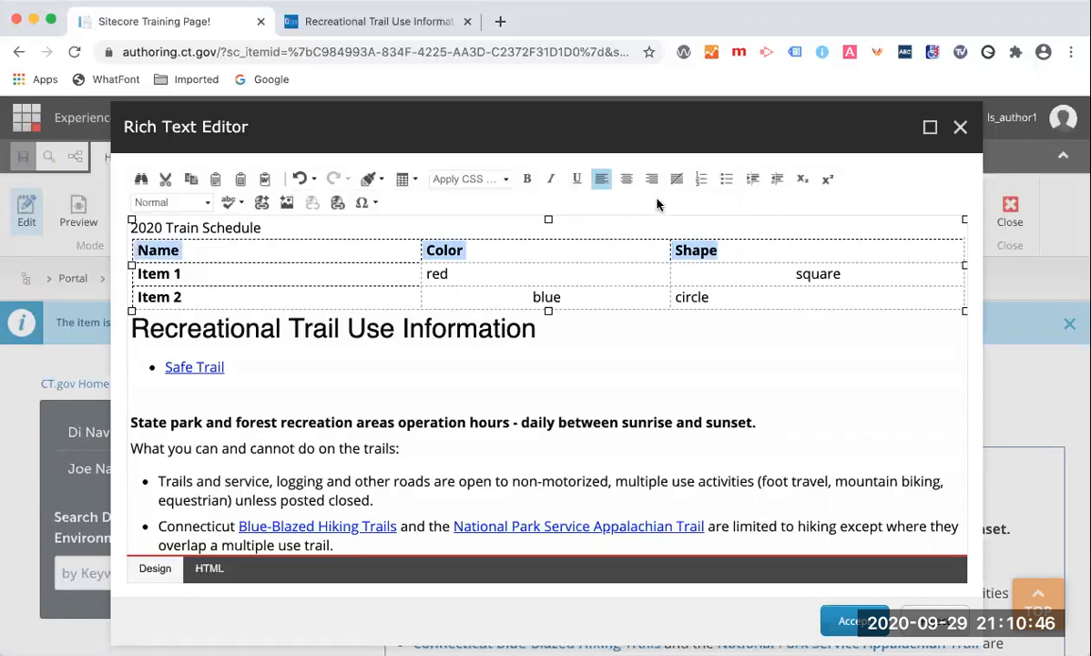
pyautogui.click(626, 179)
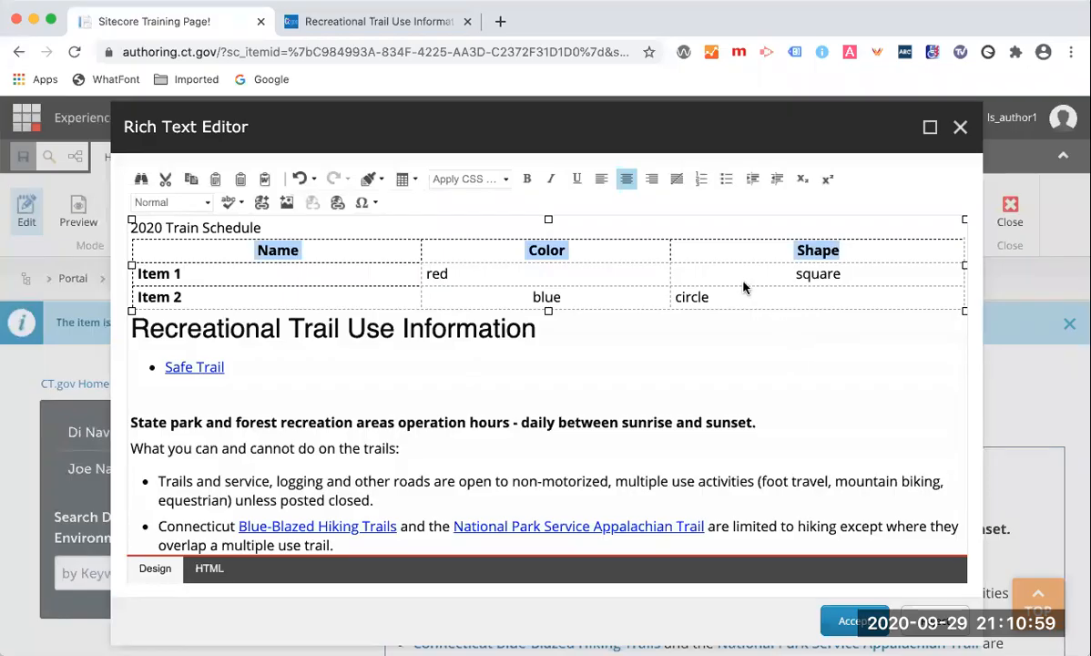
# Open the table's properties dialog and close it with OK.
pyautogui.click(695, 260)
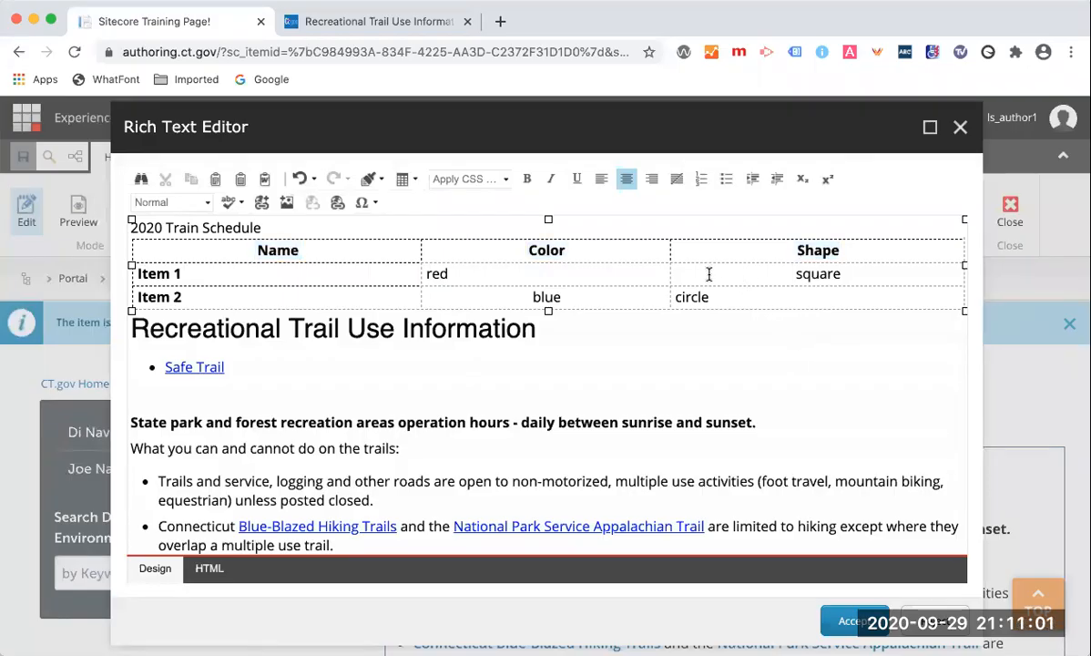
pyautogui.rightClick(636, 277)
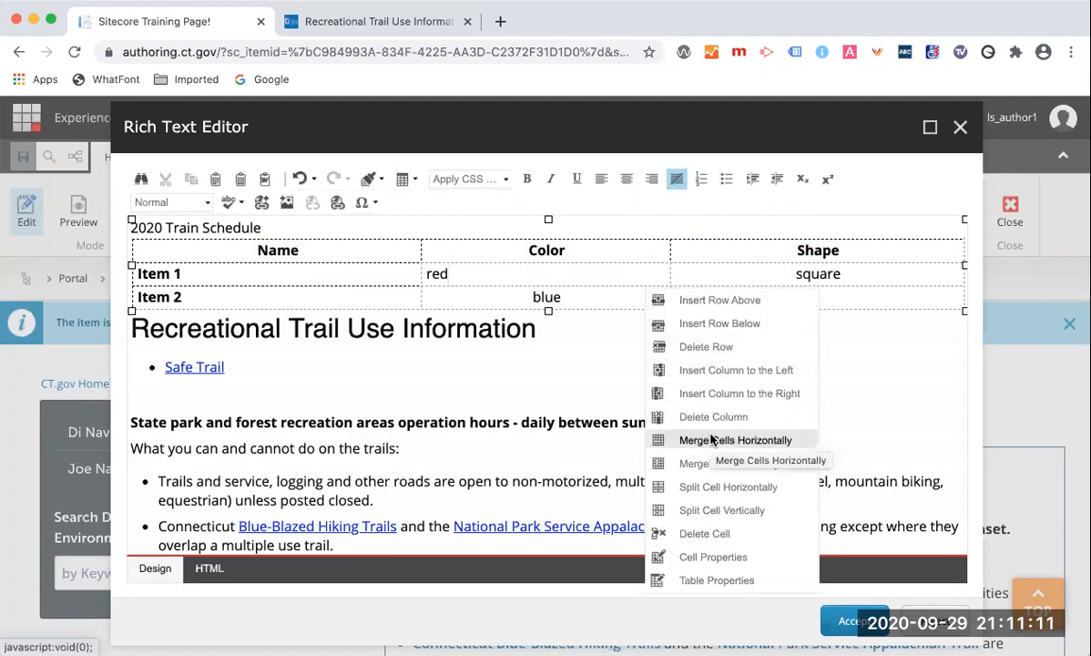
pyautogui.click(717, 580)
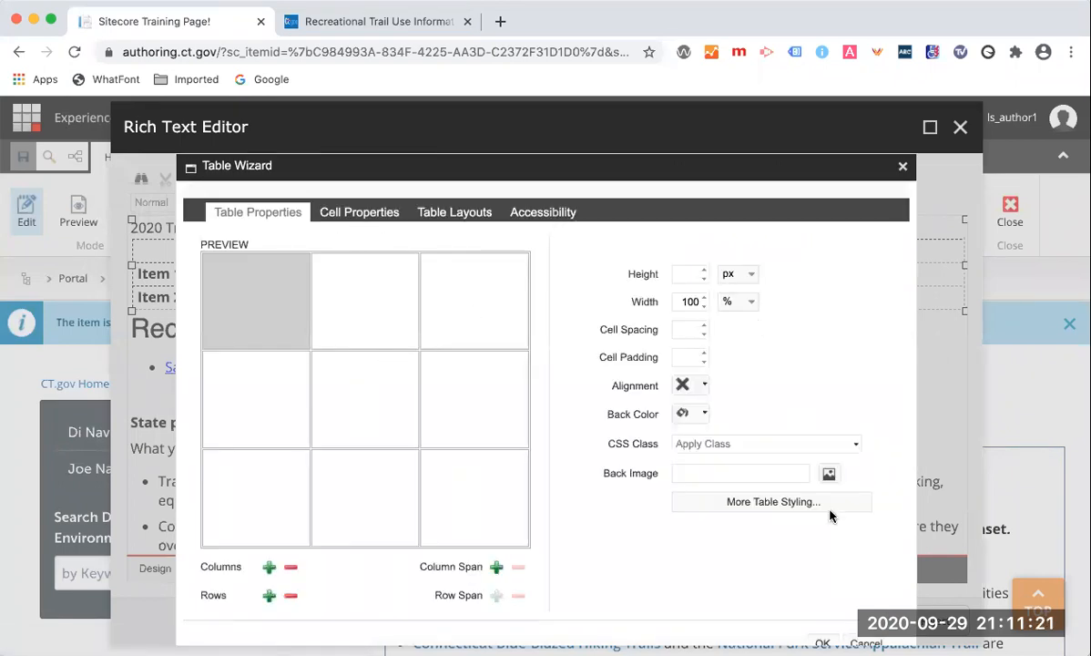
pyautogui.click(823, 642)
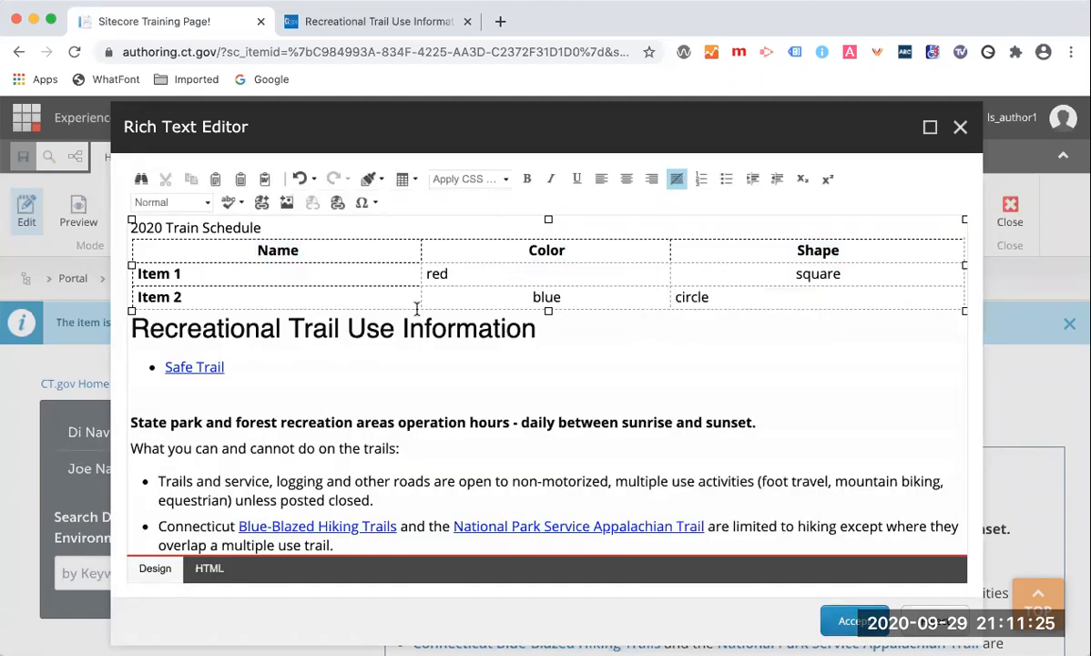
pyautogui.rightClick(380, 238)
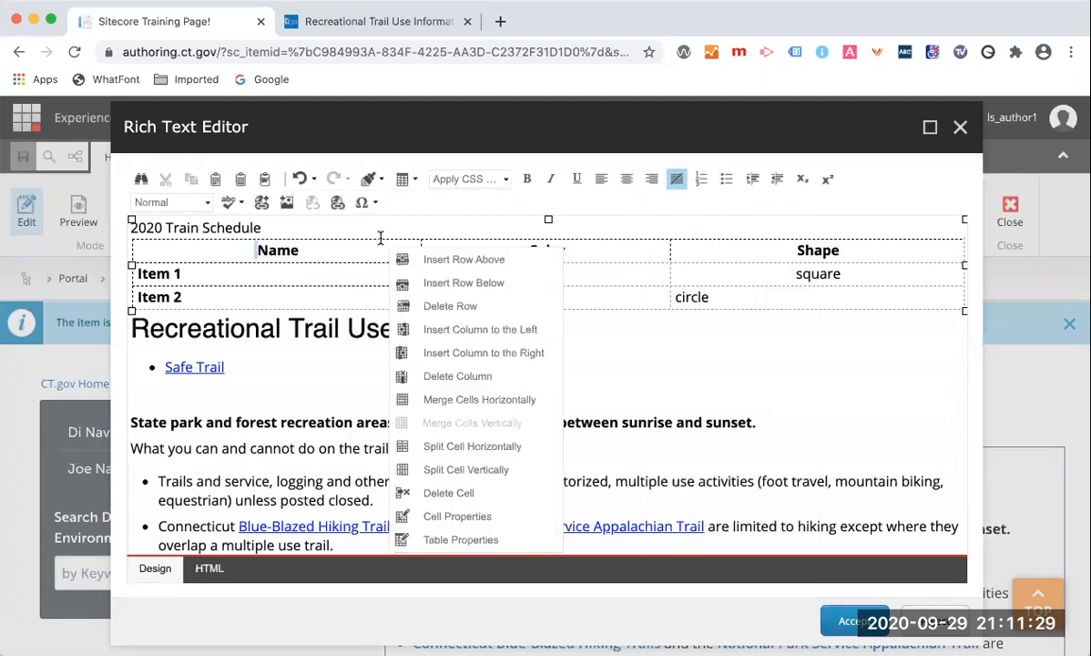
pyautogui.rightClick(381, 235)
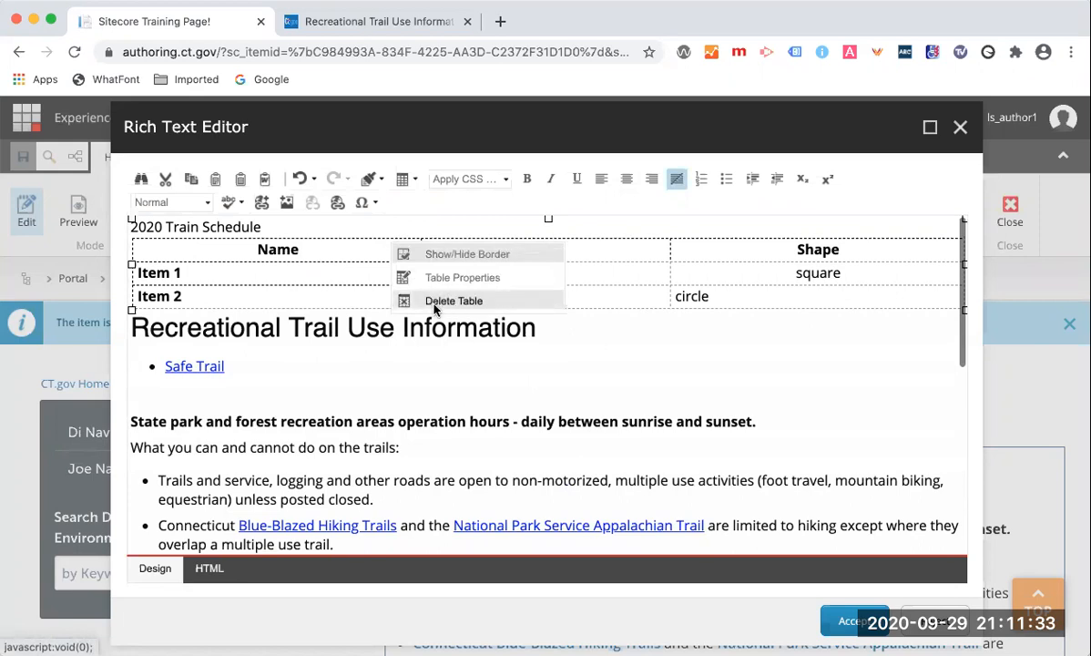
pyautogui.click(600, 342)
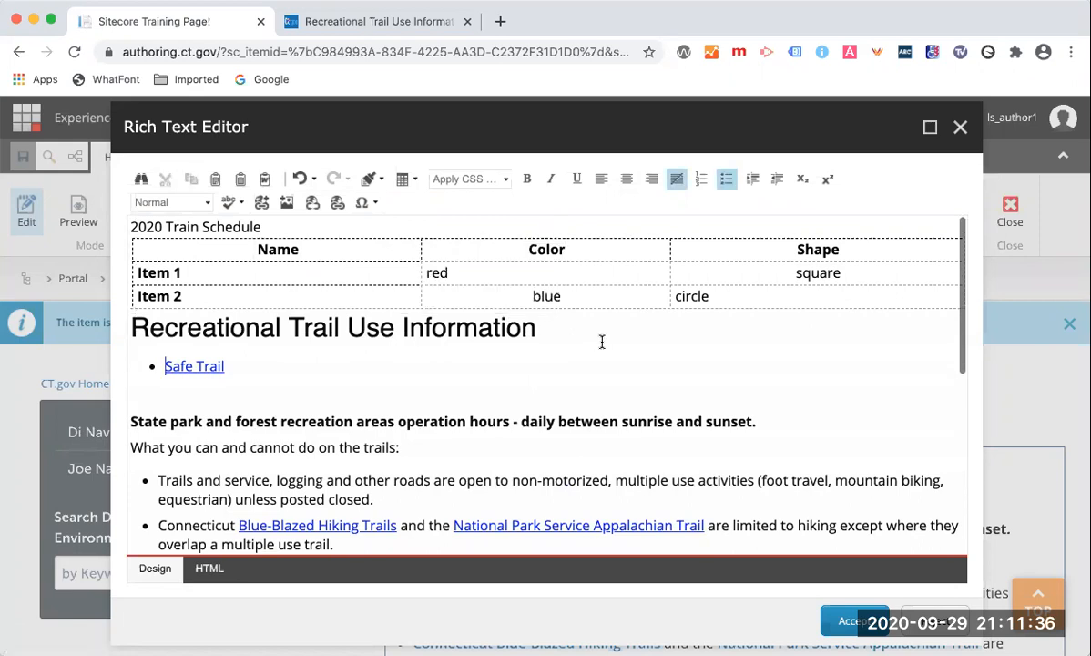
pyautogui.rightClick(223, 227)
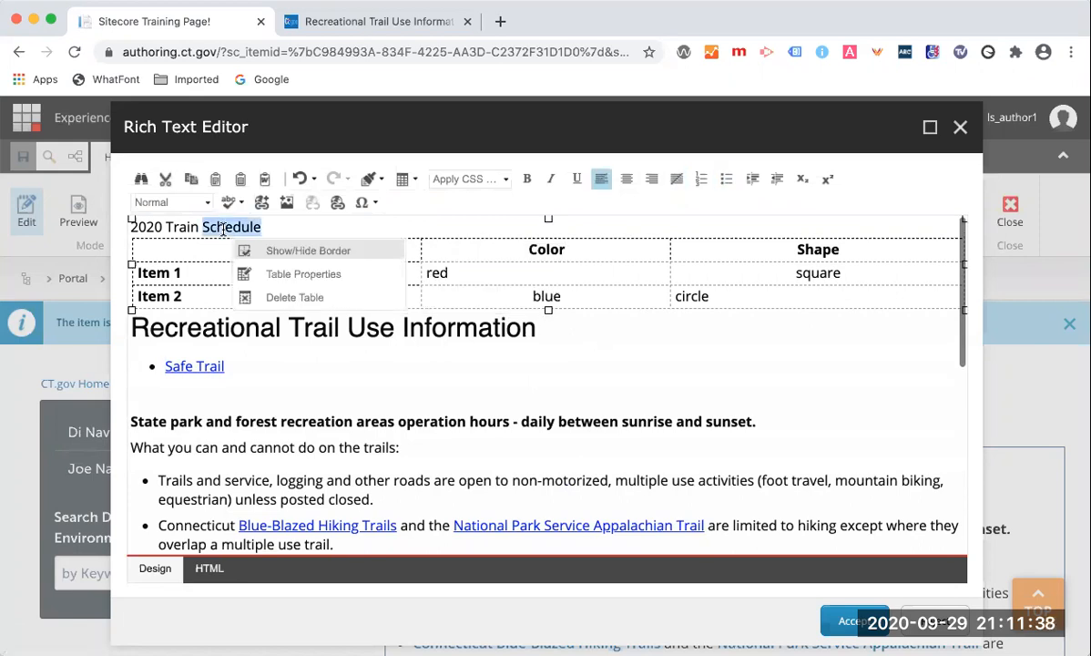
pyautogui.click(309, 228)
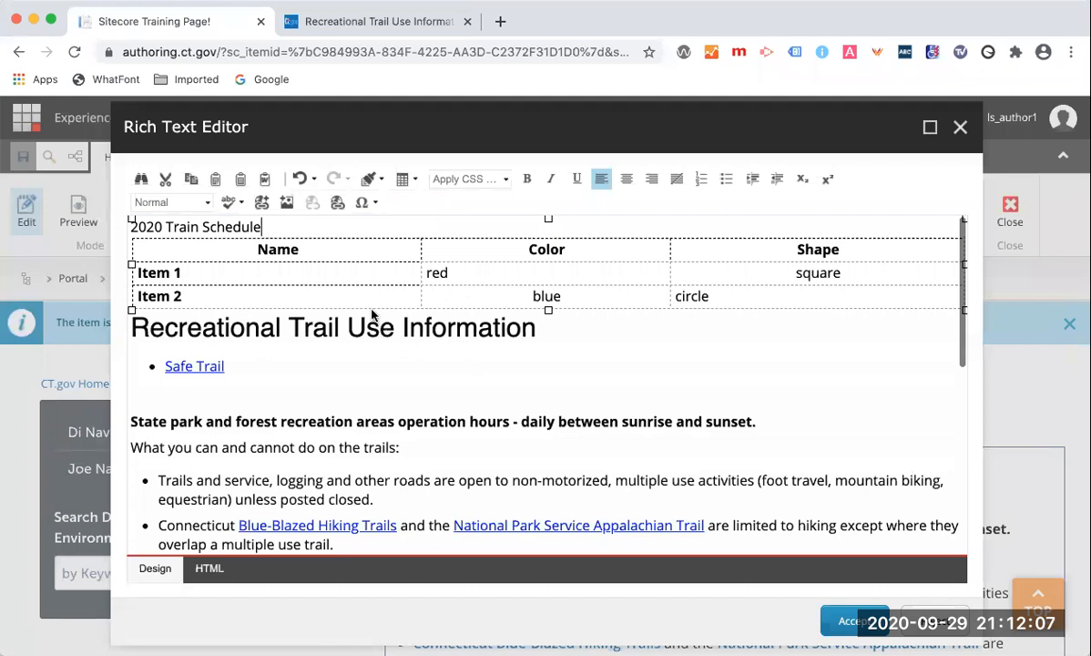
pyautogui.click(407, 182)
pyautogui.click(403, 179)
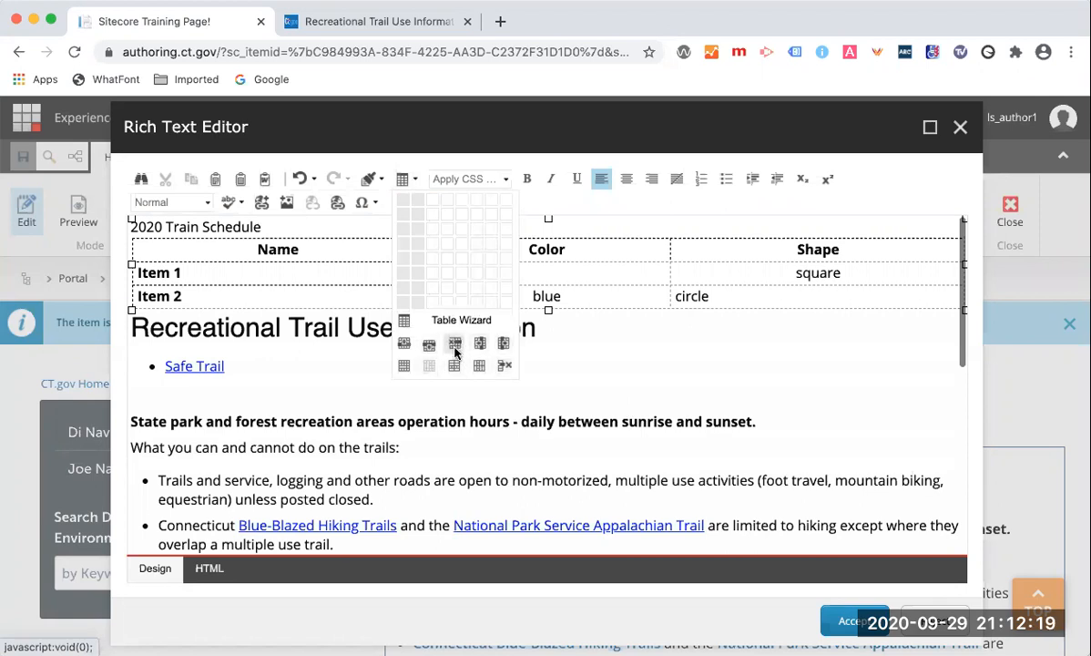
pyautogui.rightClick(311, 298)
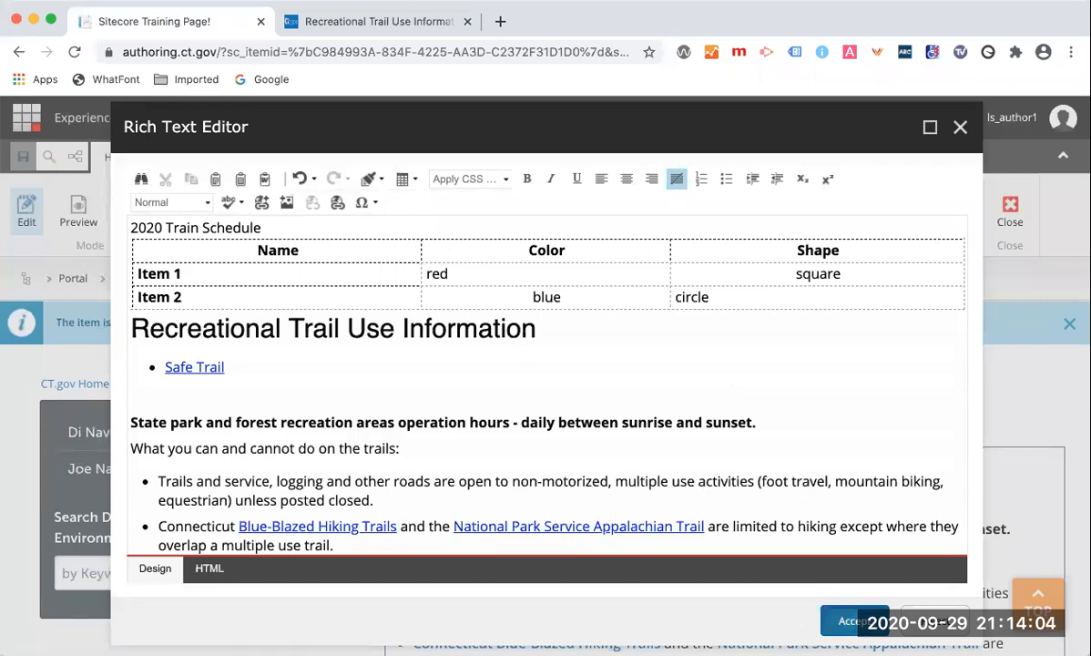
# Accept the rich text edits and save the page.
pyautogui.click(851, 621)
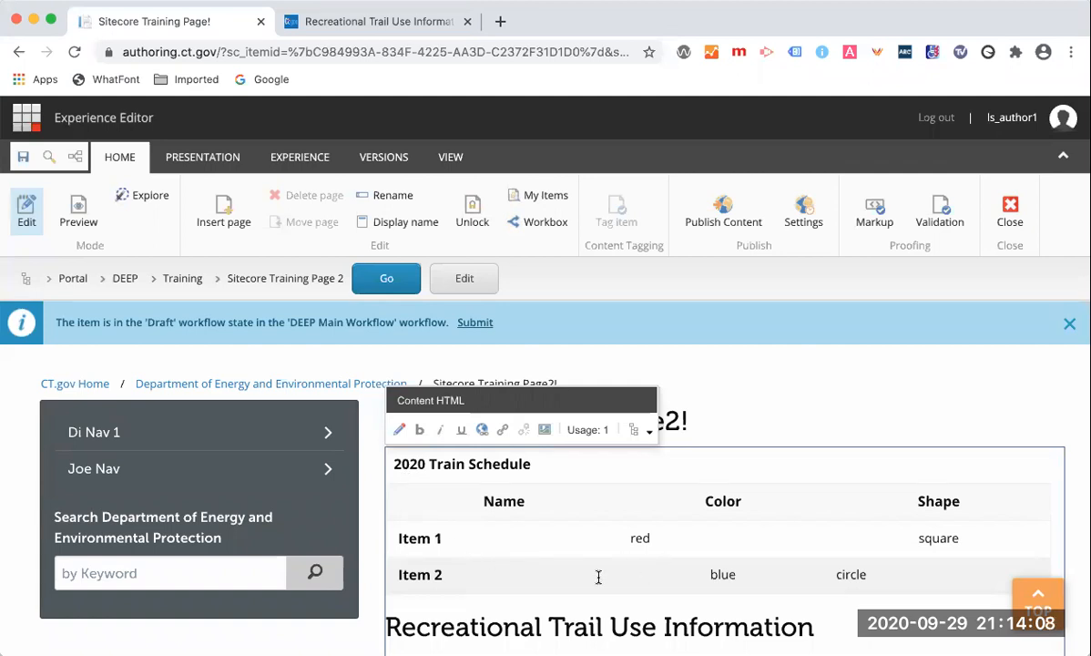
pyautogui.scroll(-2, 599, 576)
pyautogui.scroll(5, 596, 578)
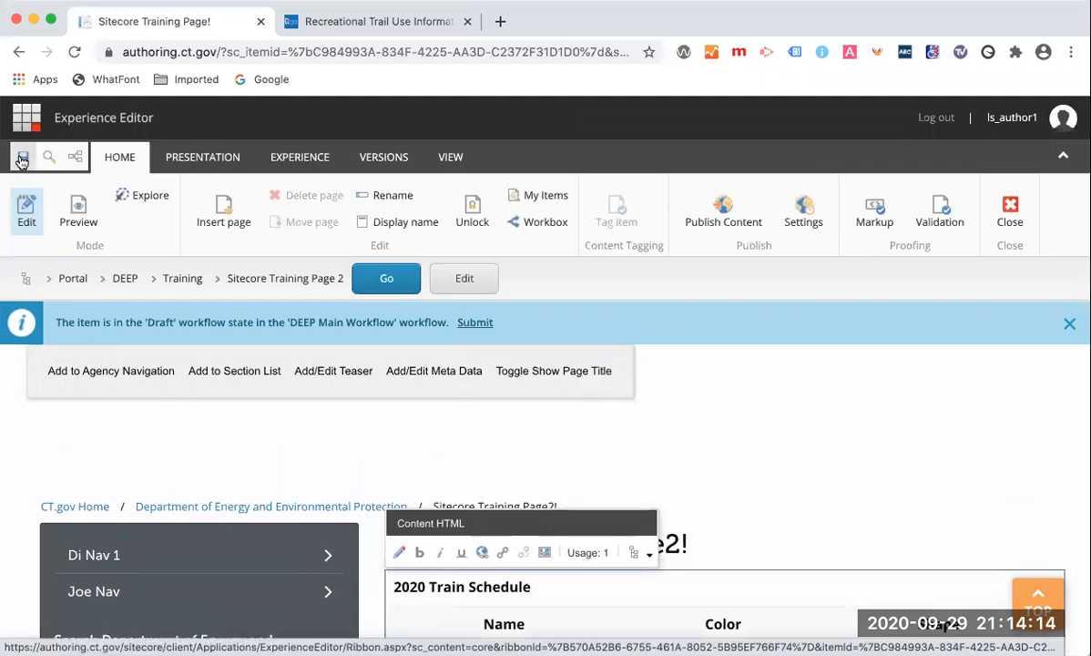
pyautogui.click(22, 159)
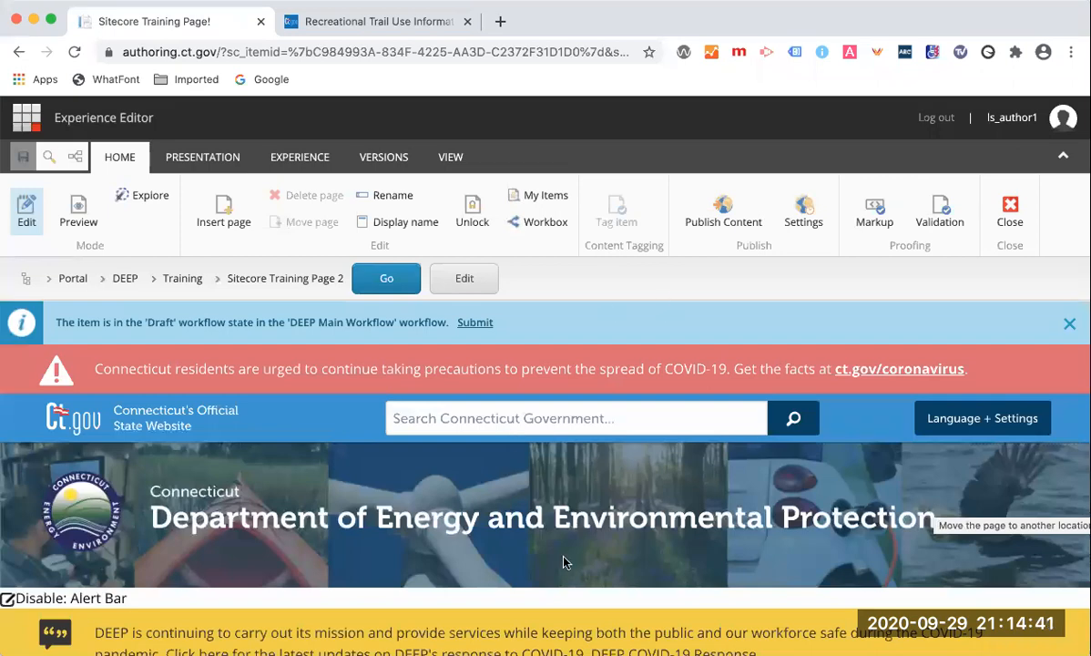
# Switch the page to Preview mode.
pyautogui.scroll(-10, 565, 562)
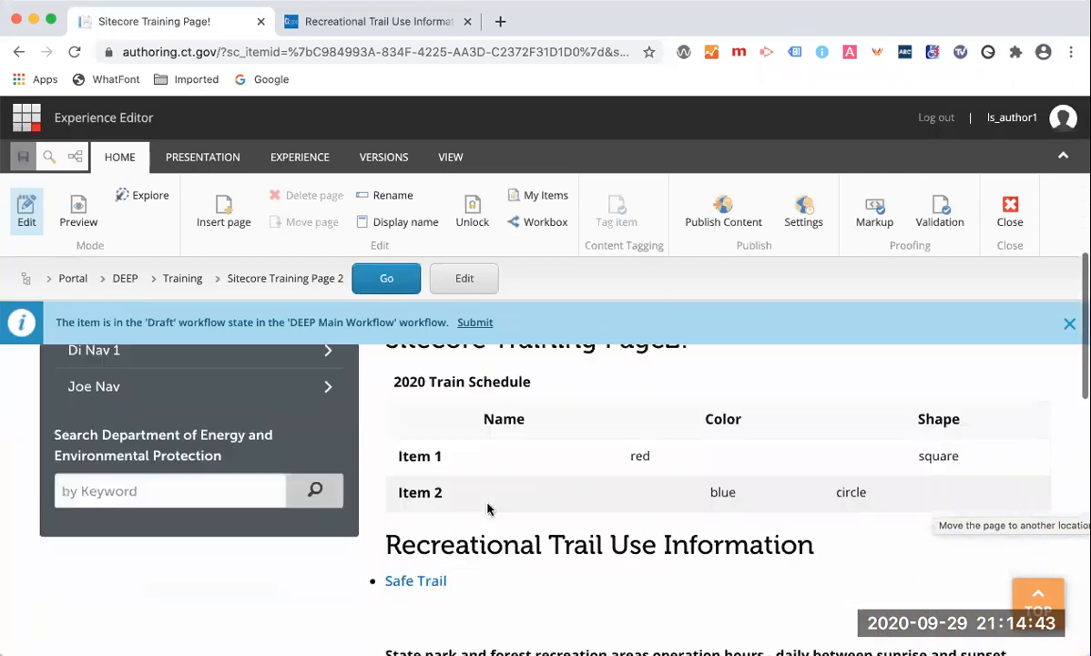
pyautogui.scroll(-5, 488, 508)
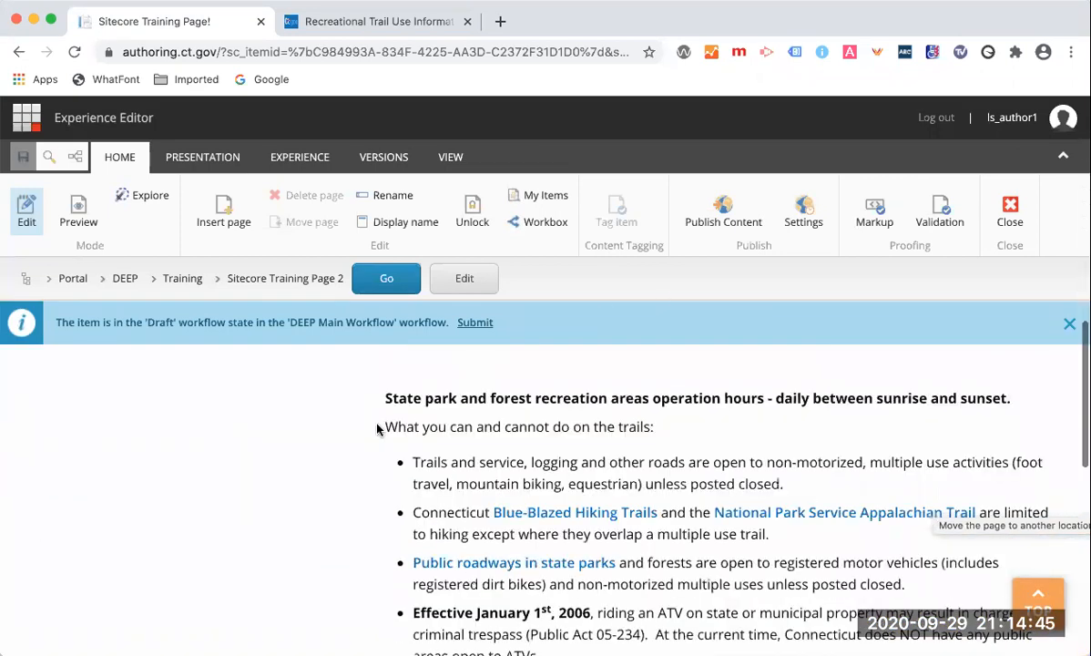
pyautogui.scroll(-2, 379, 429)
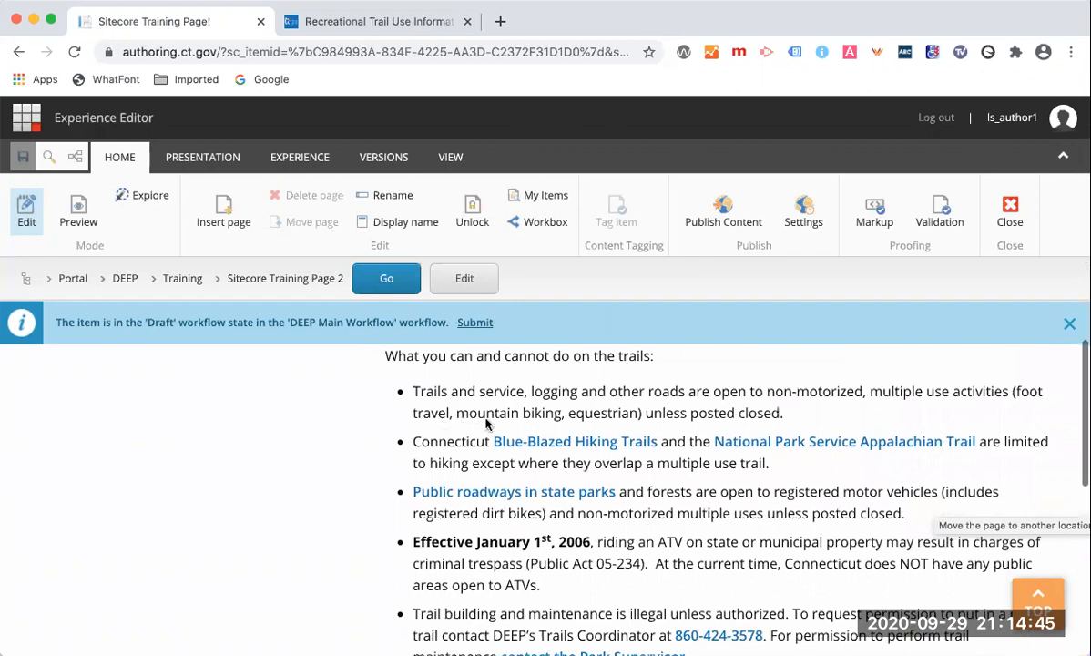
pyautogui.click(78, 202)
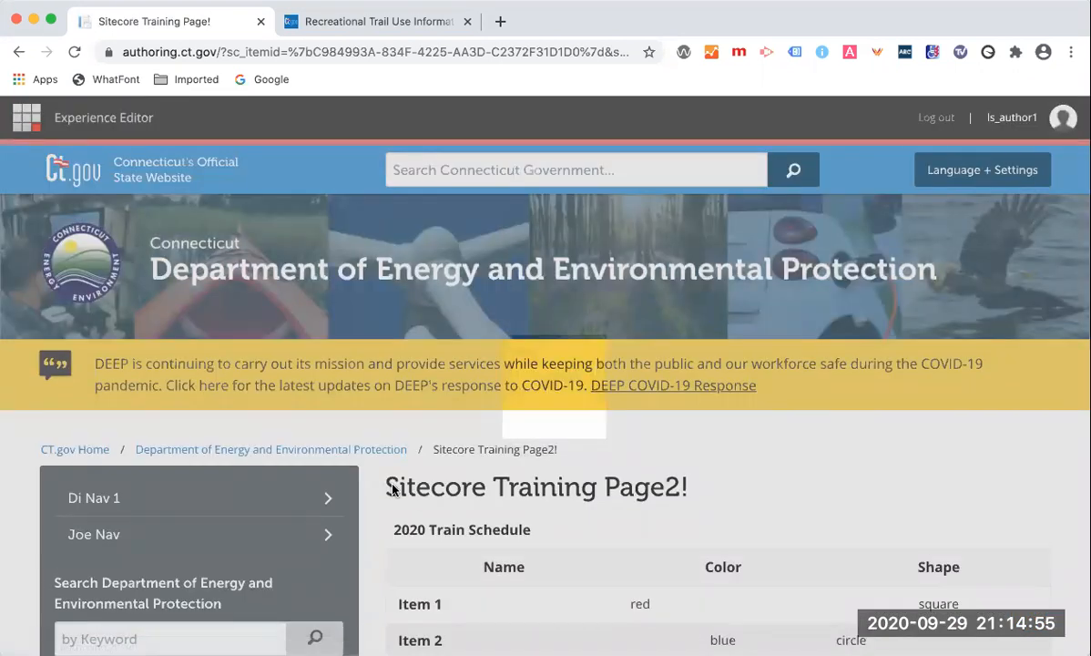
# Scroll through the previewed page to review the table, then switch back to Edit mode.
pyautogui.scroll(-5, 393, 489)
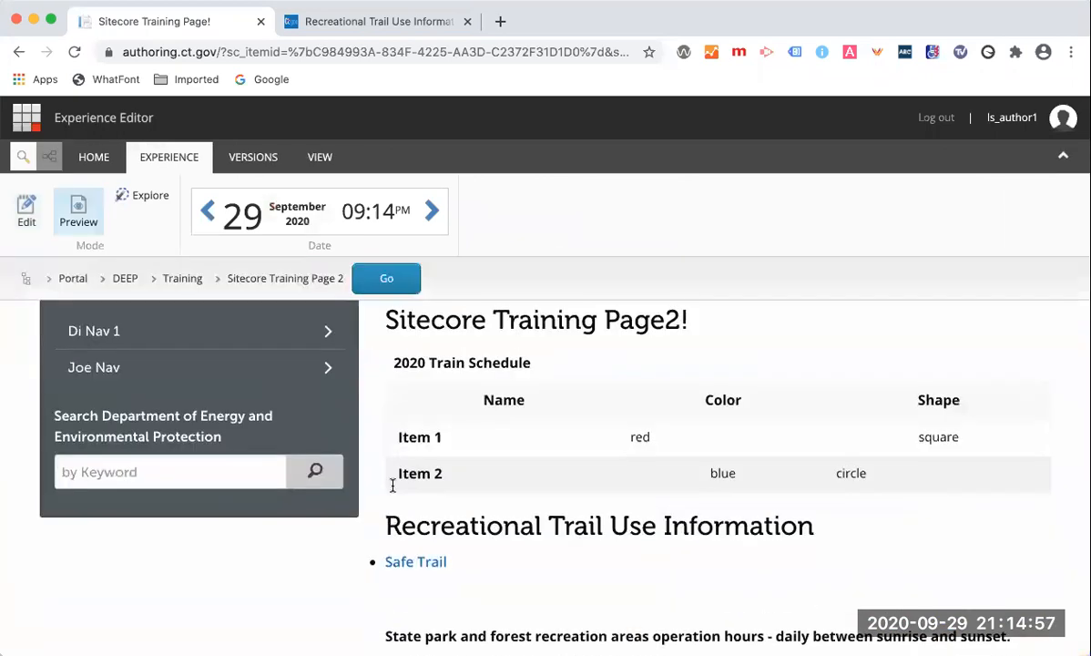
pyautogui.scroll(-3, 406, 466)
pyautogui.scroll(4, 406, 468)
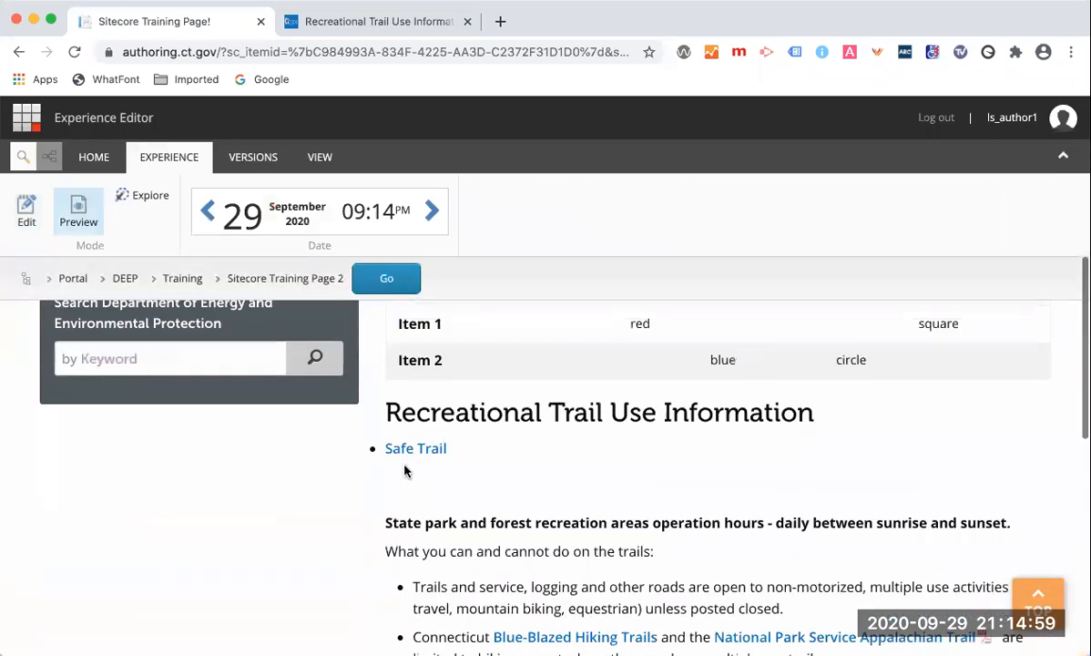
pyautogui.scroll(-4, 406, 470)
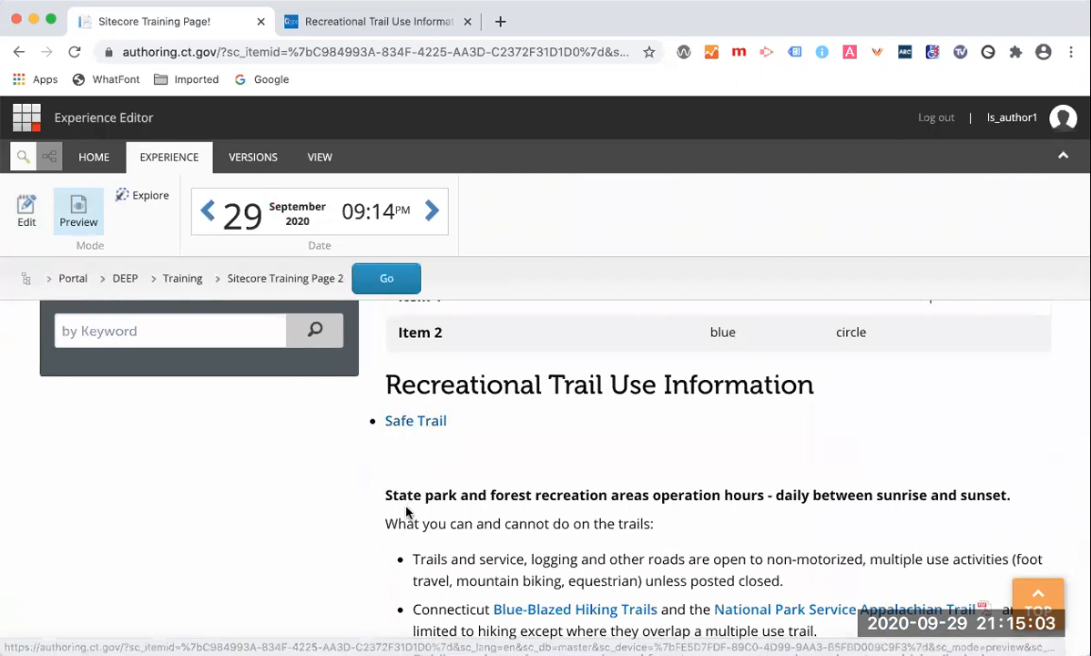
pyautogui.scroll(-1, 406, 518)
pyautogui.scroll(-4, 406, 517)
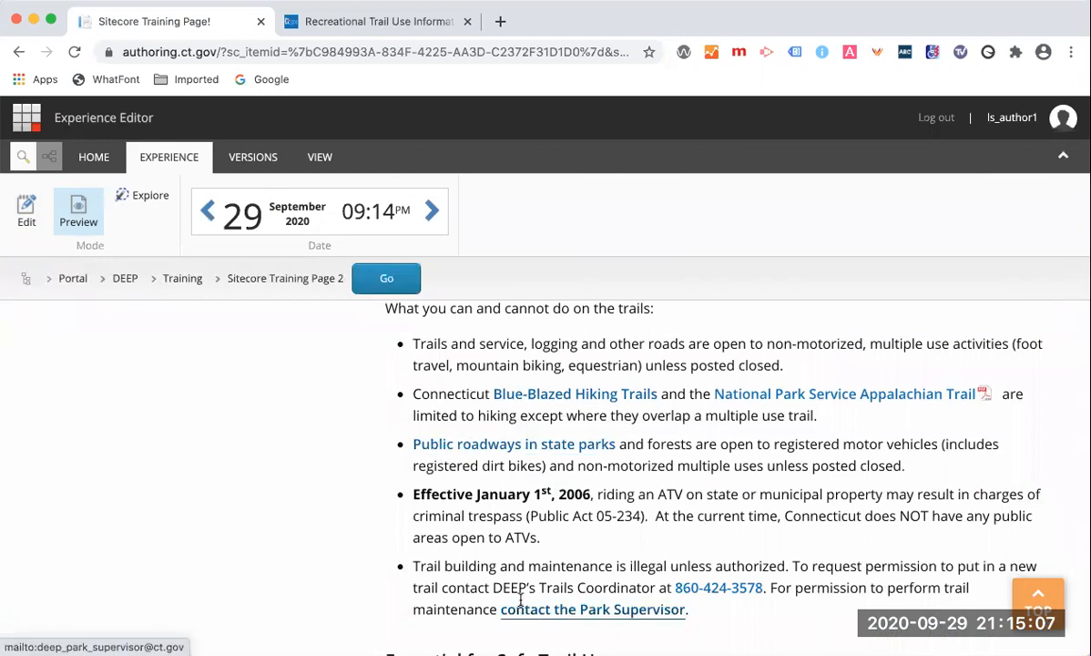
pyautogui.scroll(-1, 383, 591)
pyautogui.scroll(-6, 384, 590)
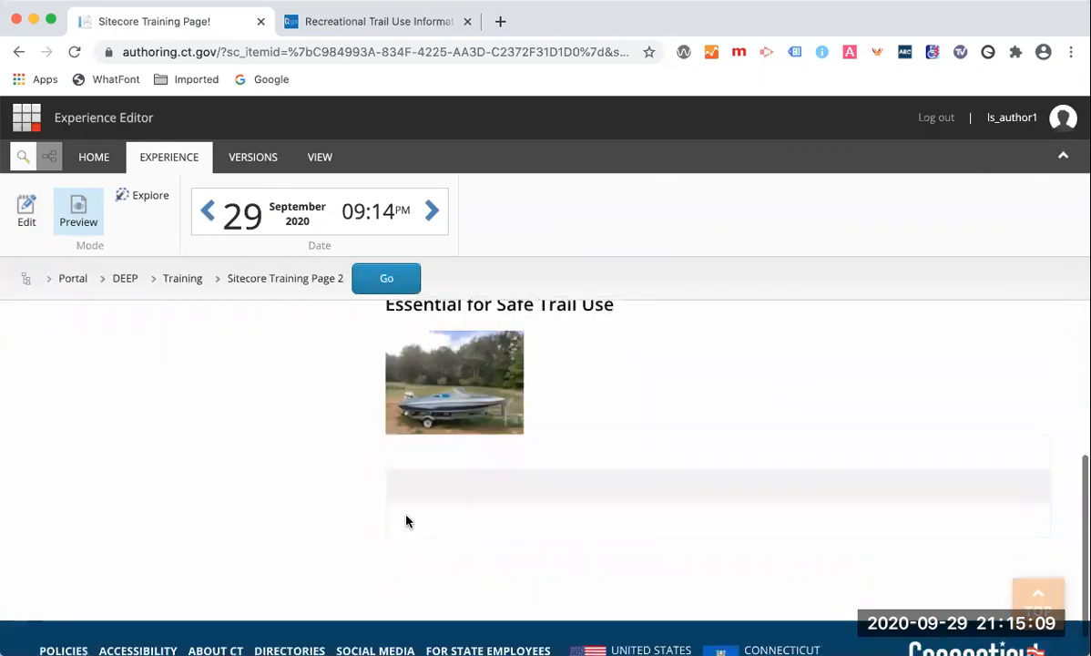
pyautogui.scroll(4, 406, 521)
pyautogui.scroll(16, 406, 521)
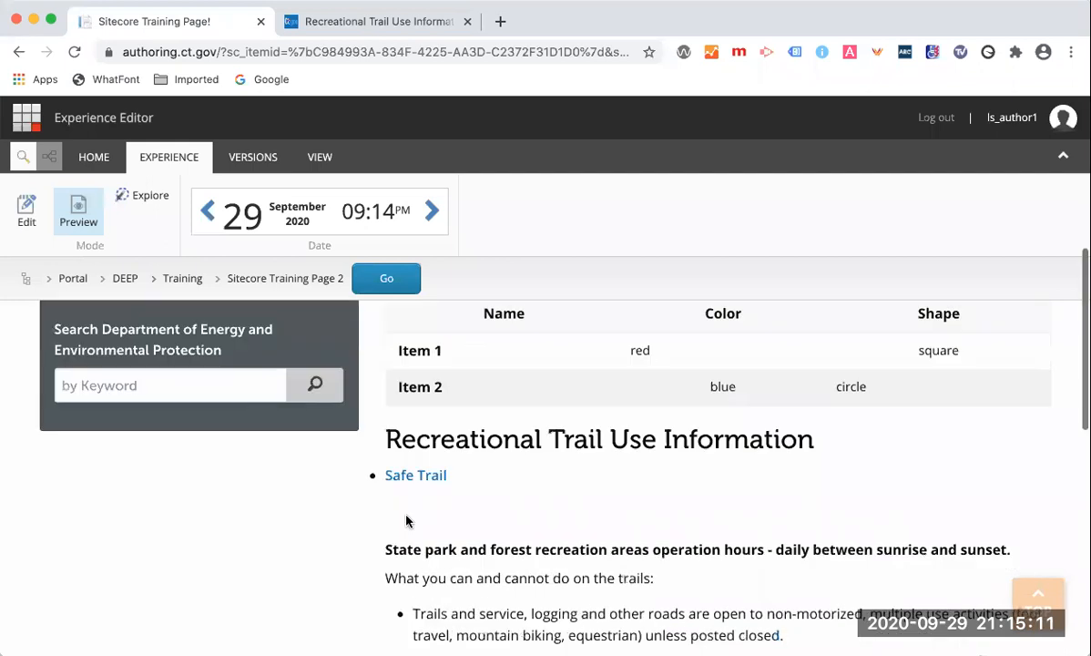
pyautogui.scroll(3, 472, 533)
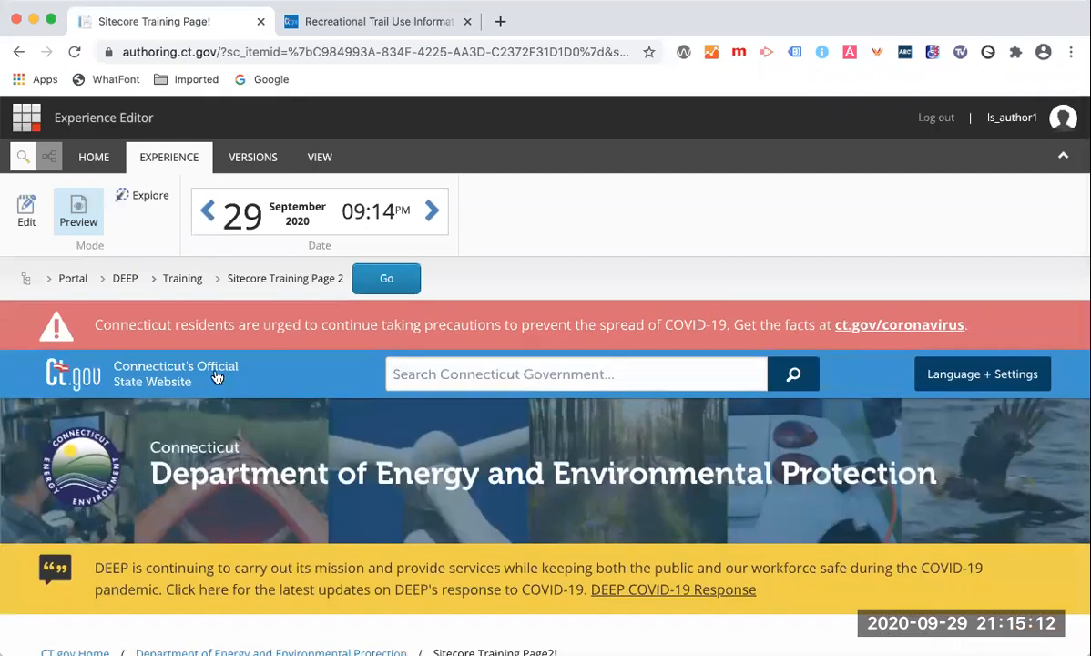
pyautogui.click(23, 208)
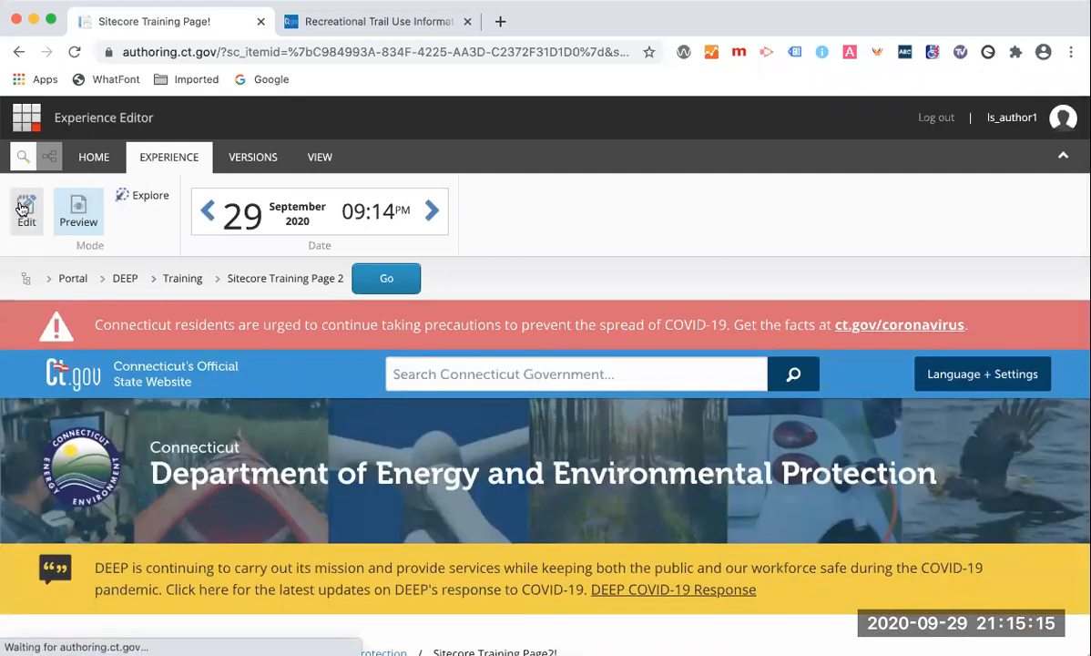